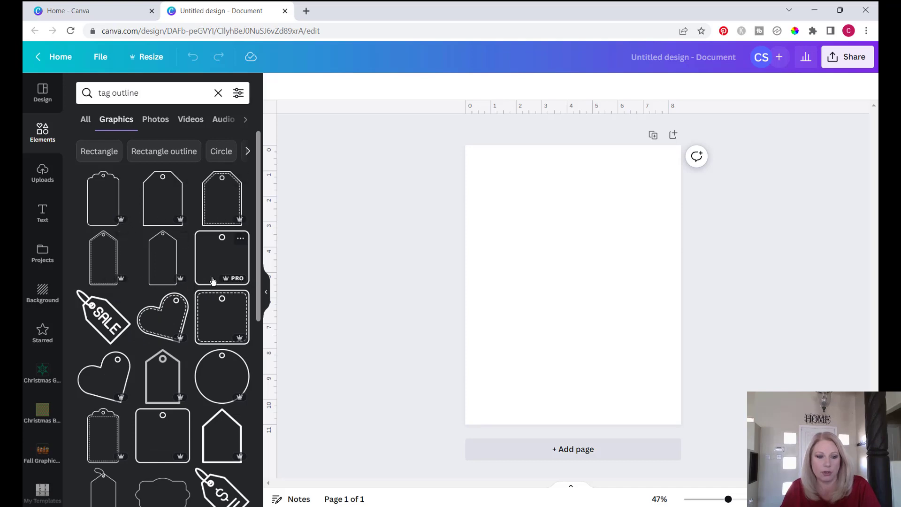
Add the clipped-corner tag outline with the dashed inner border and scale it to about 2 inches wide near the page's upper-left corner.
scroll(208, 326, "down", 3)
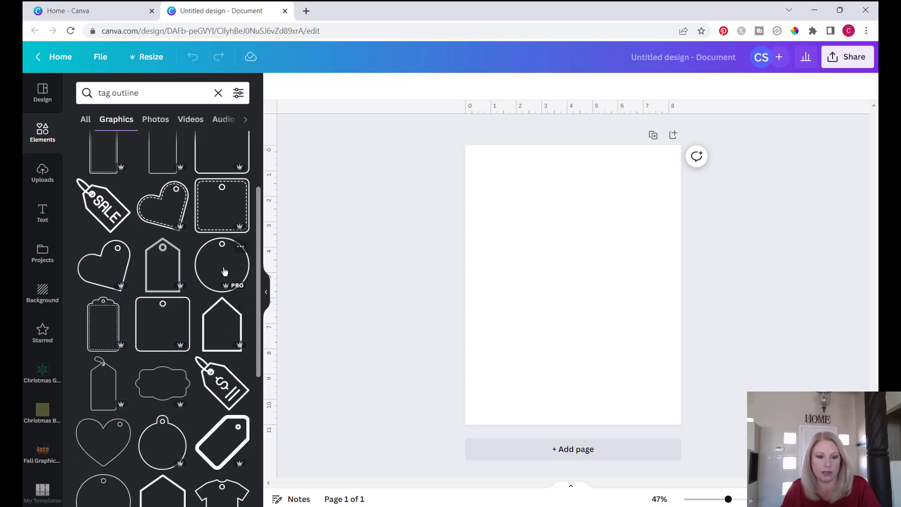
scroll(147, 305, "down", 4)
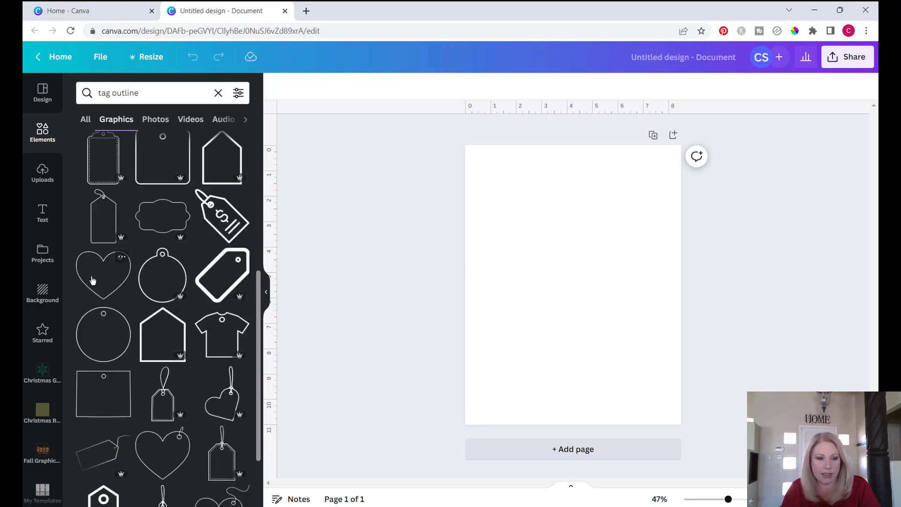
scroll(190, 272, "up", 5)
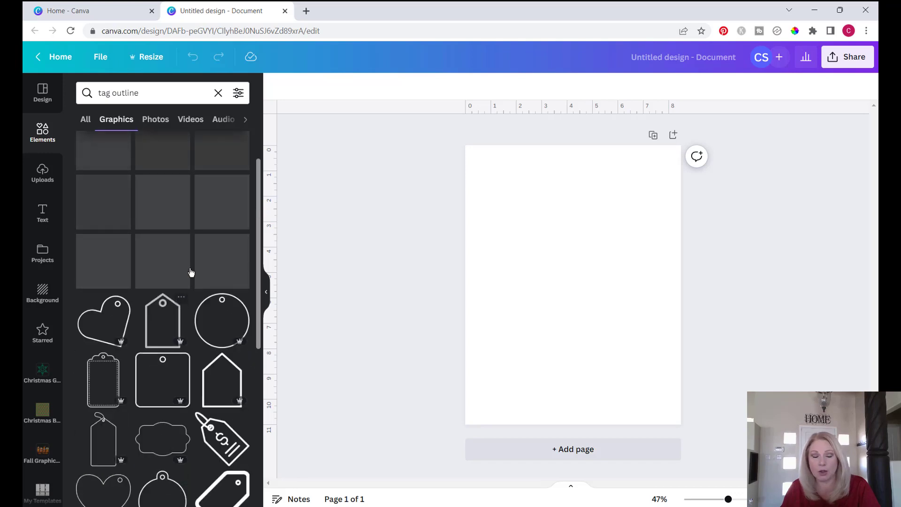
scroll(190, 272, "up", 2)
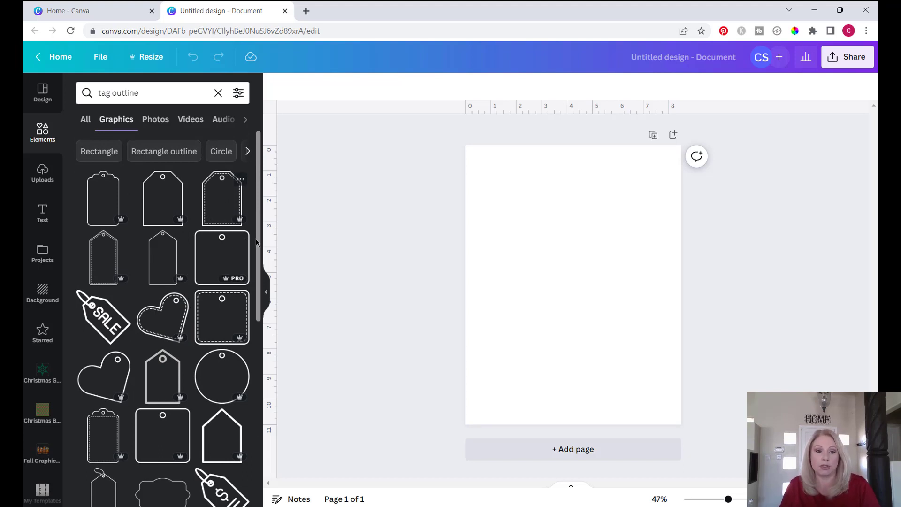
left_click(219, 199)
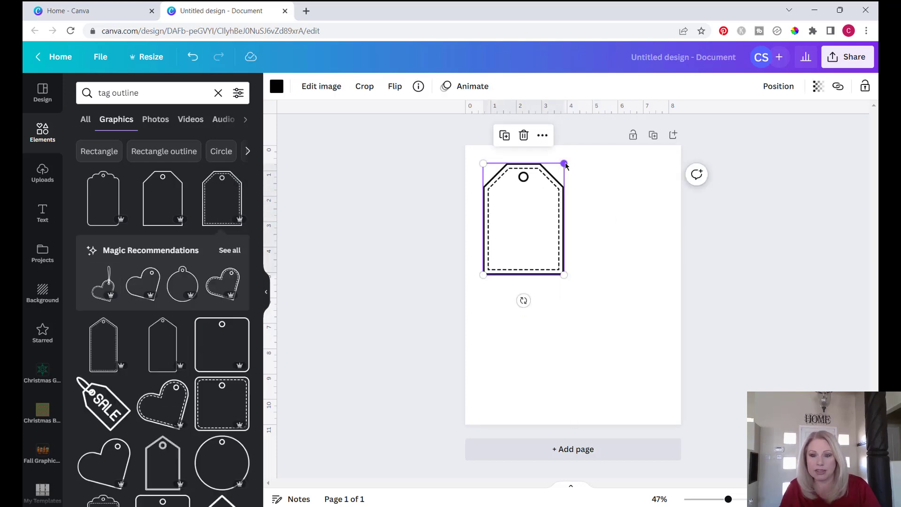
left_click_drag(565, 165, 529, 211)
left_click_drag(503, 251, 503, 206)
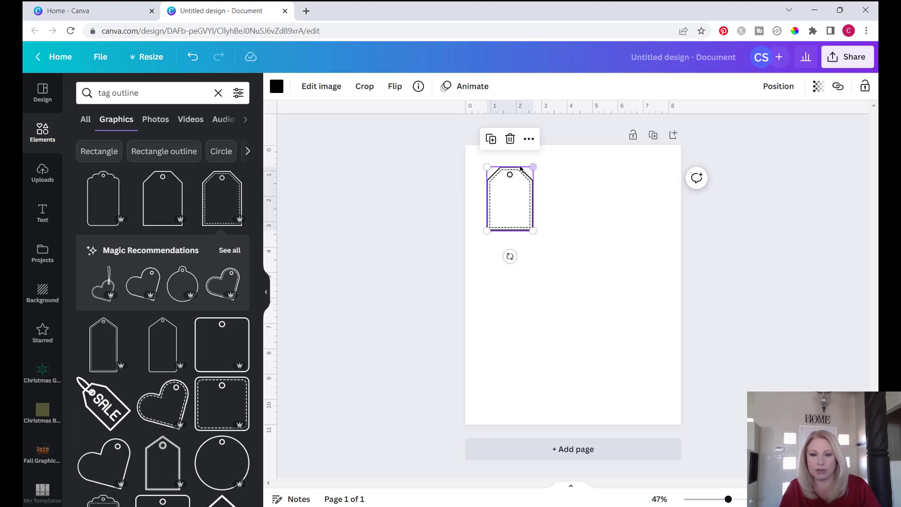
left_click(491, 143)
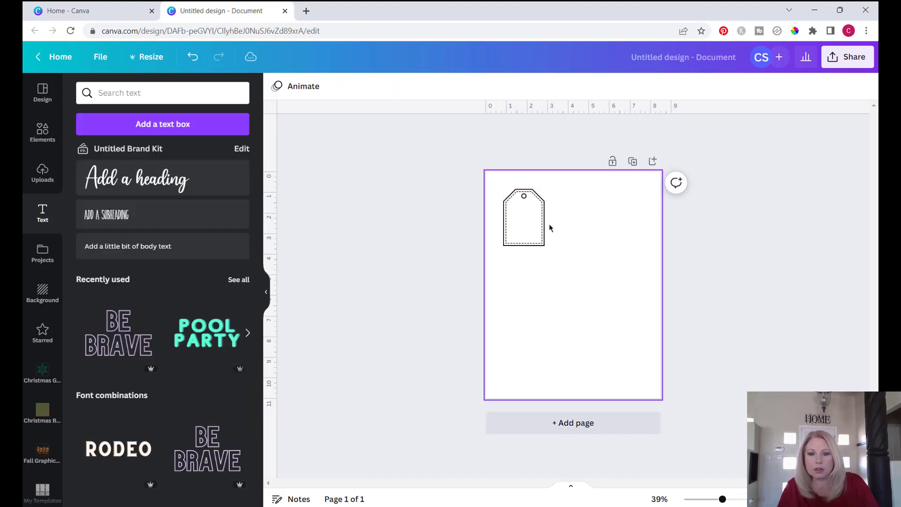
Recolor the tag outline from black to the light purple default color.
left_click(530, 220)
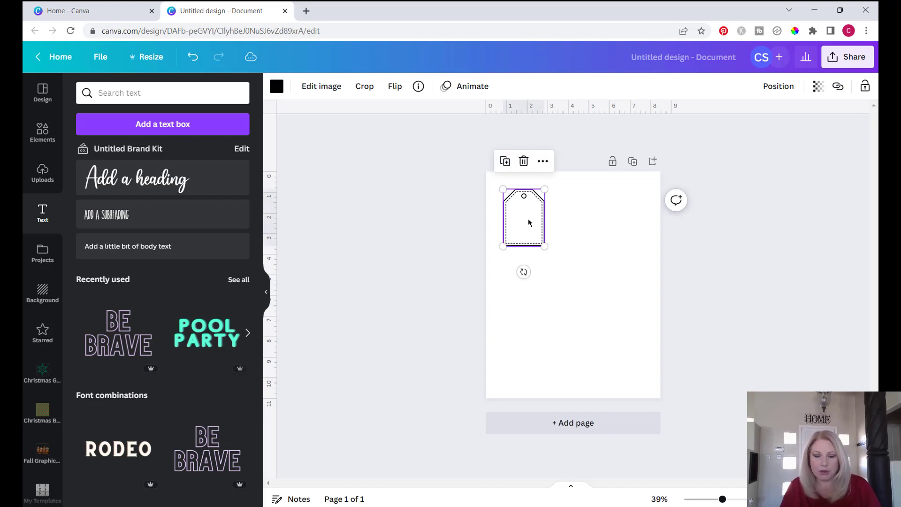
left_click(277, 87)
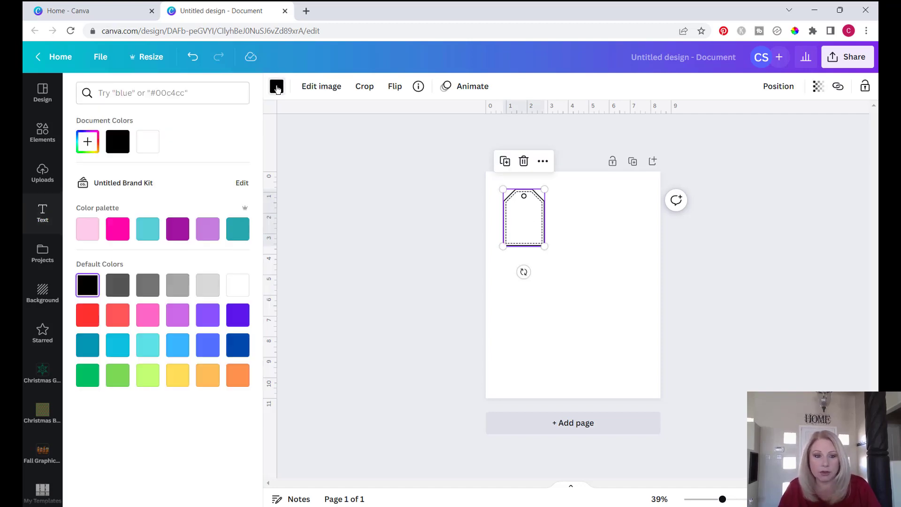
left_click(180, 321)
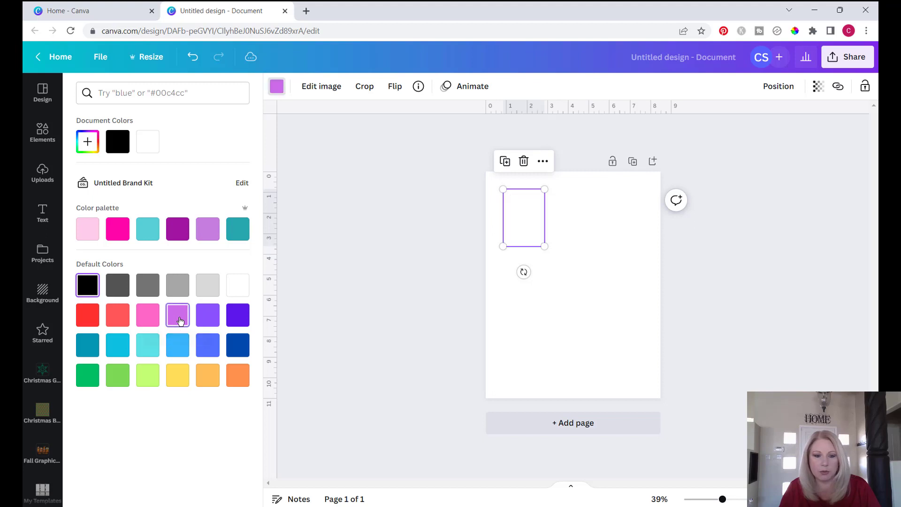
key("Escape")
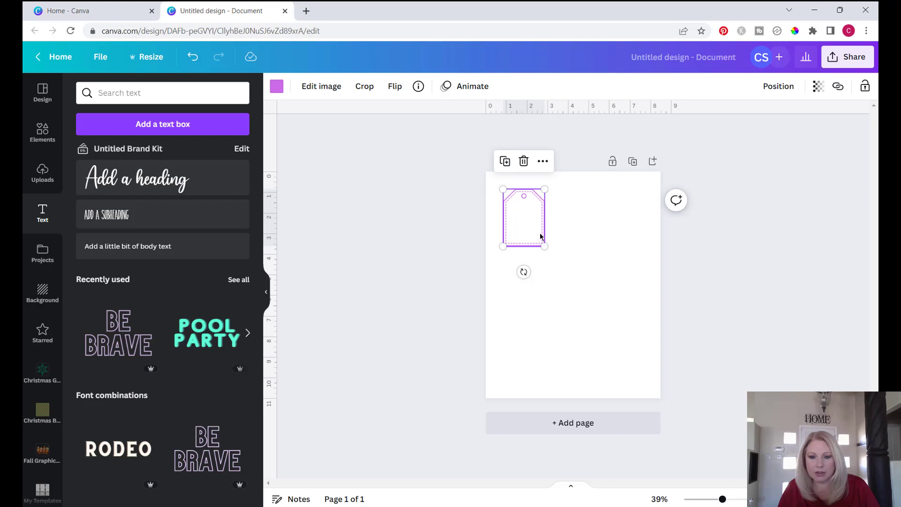
Duplicate the purple tag twice and line the copies up beside it as an evenly spaced row of three.
left_click(504, 162)
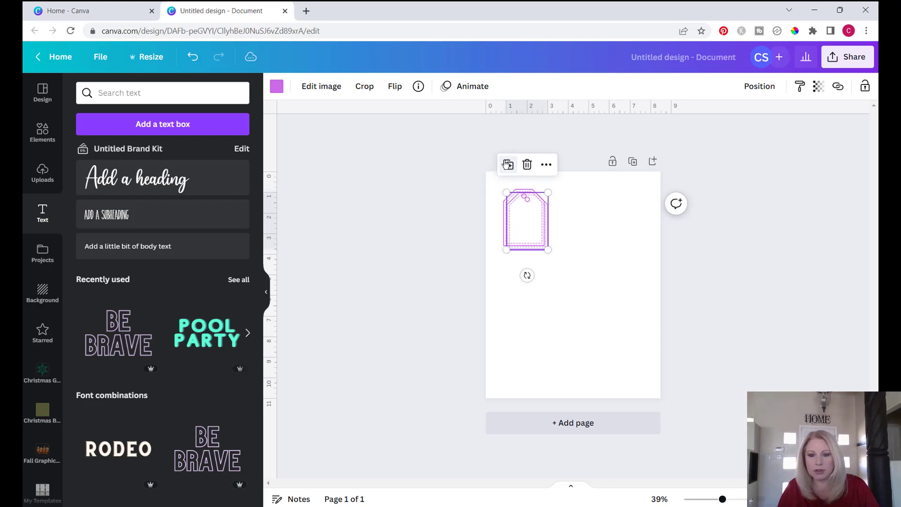
left_click_drag(577, 212, 582, 217)
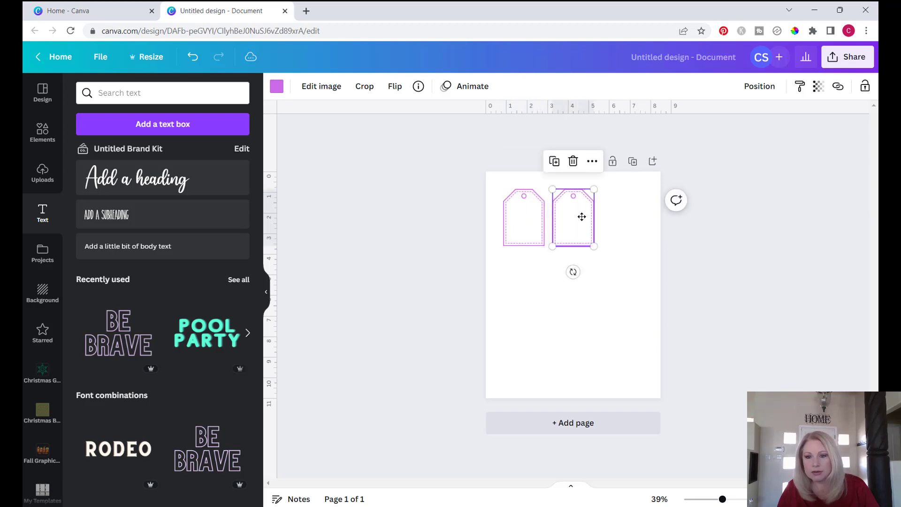
left_click(554, 162)
Duplicate the row of three tags twice below itself to form a three-by-three grid, and center the grid on the page.
left_click_drag(488, 184, 646, 251)
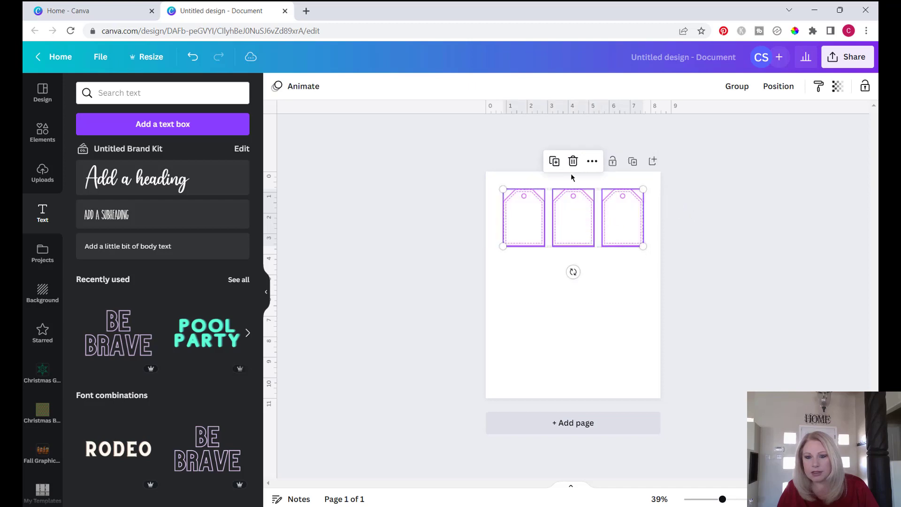
left_click(554, 161)
left_click_drag(566, 218, 560, 283)
left_click(555, 229)
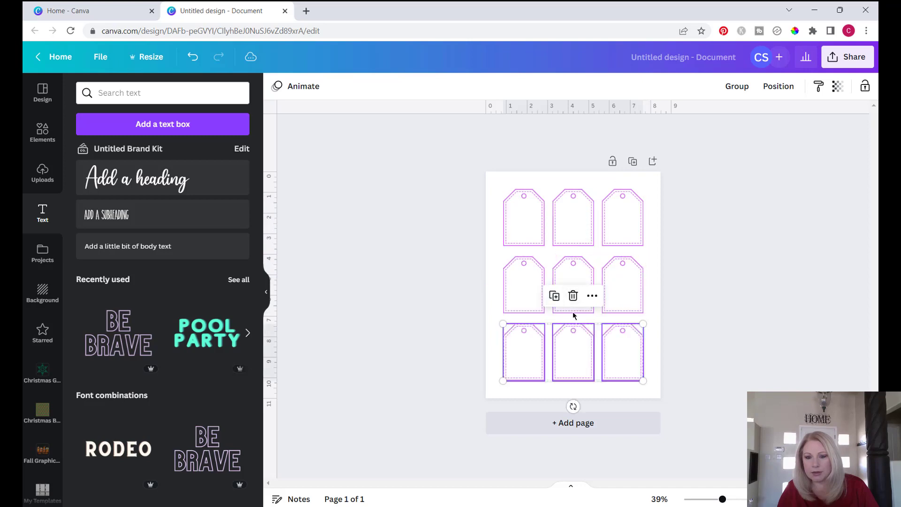
left_click_drag(492, 187, 667, 385)
left_click_drag(580, 291, 580, 291)
Find the easter graphic of a purple and a pink bunny with a yellow chick and add it to the page.
scroll(579, 292, "up", 5)
left_click(42, 131)
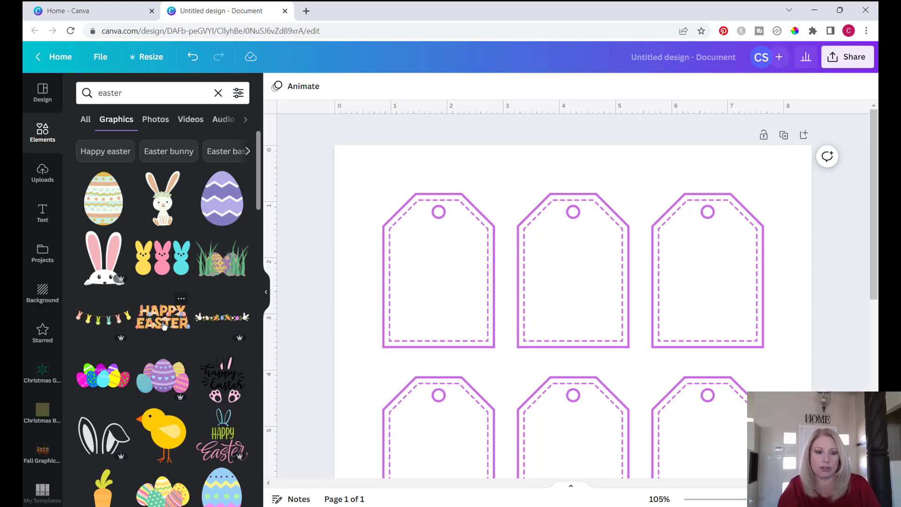
scroll(163, 324, "down", 4)
scroll(163, 325, "down", 5)
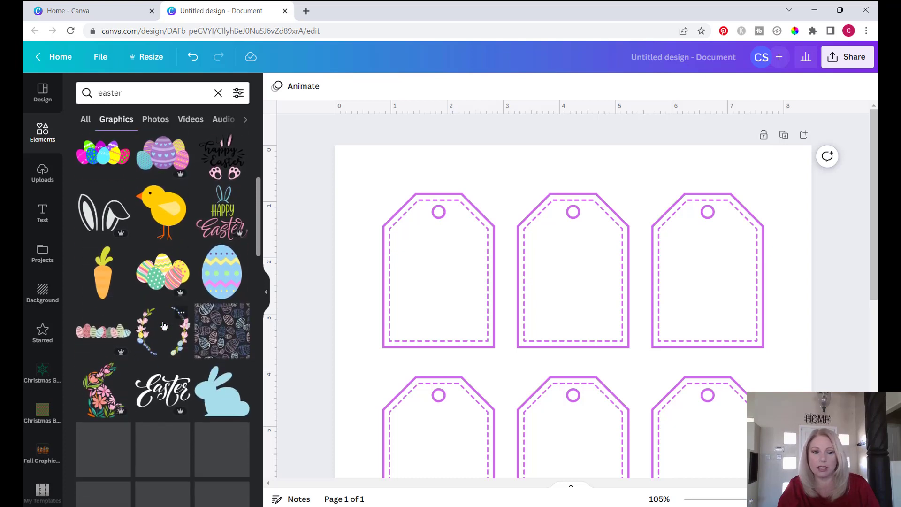
scroll(163, 325, "down", 2)
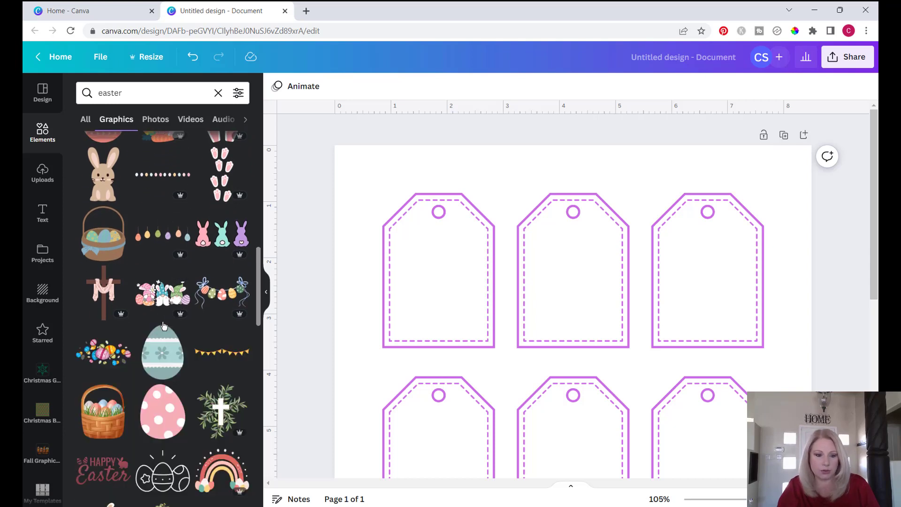
scroll(164, 325, "down", 5)
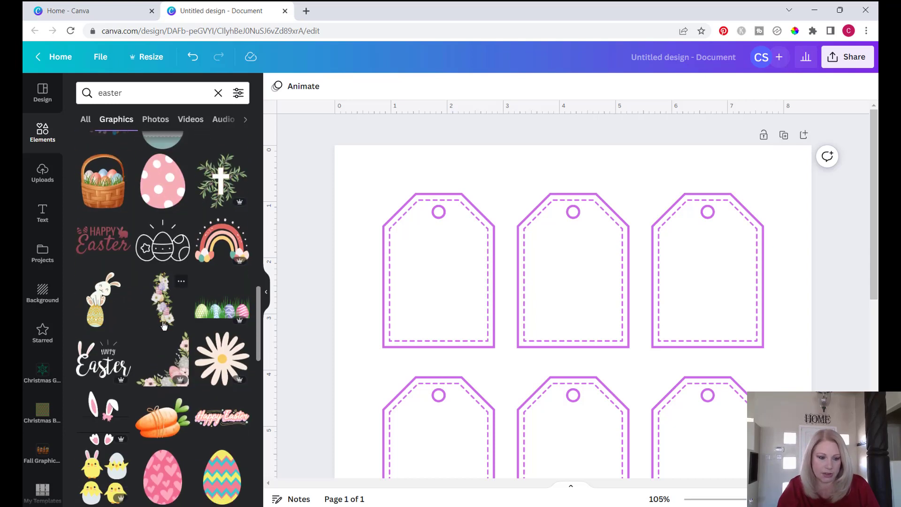
scroll(163, 325, "down", 7)
left_click(222, 213)
Scale the bunnies-and-chick graphic to about 1.6 inches wide and center it in the lower part of the first tag.
left_click_drag(527, 431, 430, 234)
left_click_drag(572, 181, 446, 279)
mouse_move(417, 310)
left_mouse_down()
mouse_move(445, 316)
mouse_move(430, 315)
left_mouse_up()
left_click_drag(461, 284, 477, 267)
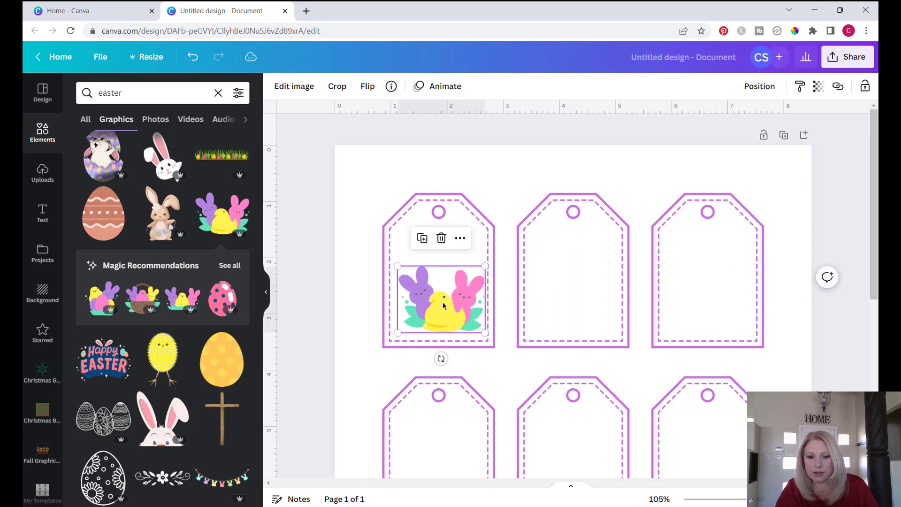
scroll(798, 333, "down", 1)
left_click(797, 333)
left_click(434, 260)
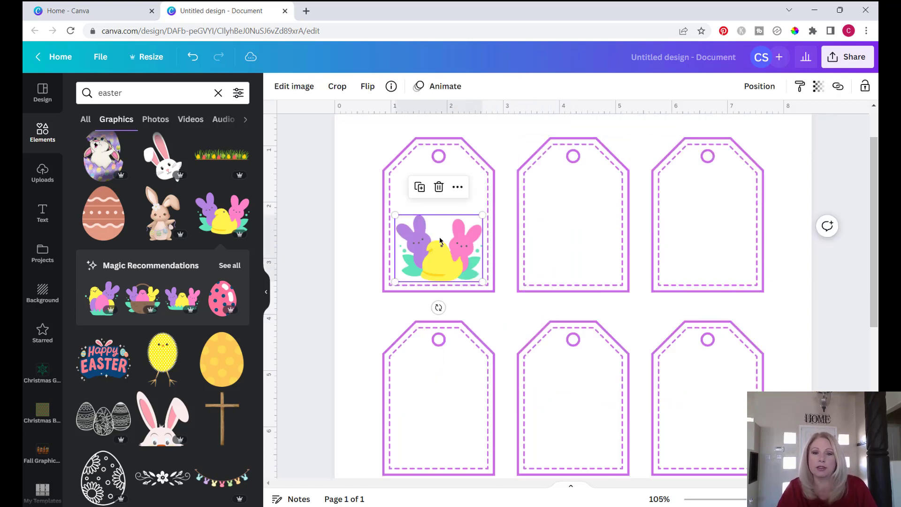
left_click_drag(431, 217, 440, 227)
Copy the bunnies-and-chick graphic into the same spot on each of the other eight tags.
left_click_drag(448, 262, 438, 427)
left_click_drag(573, 253, 573, 436)
left_click_drag(707, 254, 699, 427)
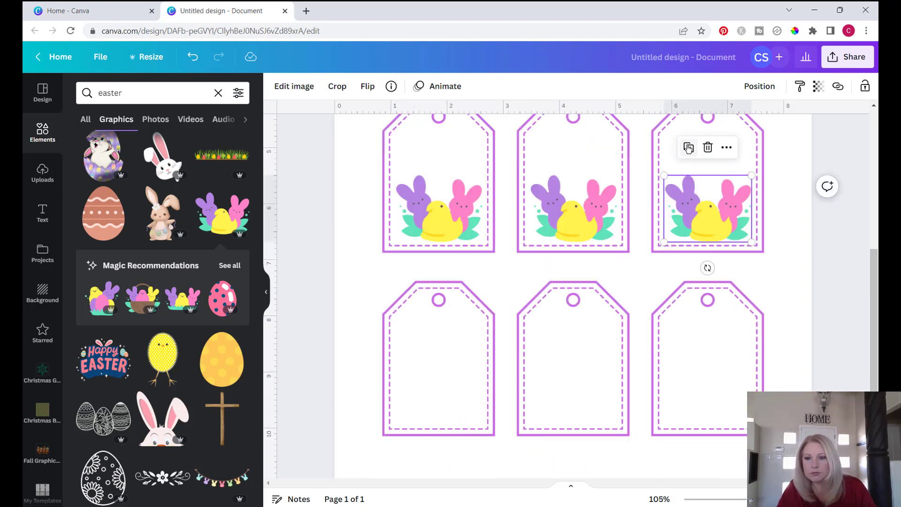
left_click_drag(573, 202, 439, 388)
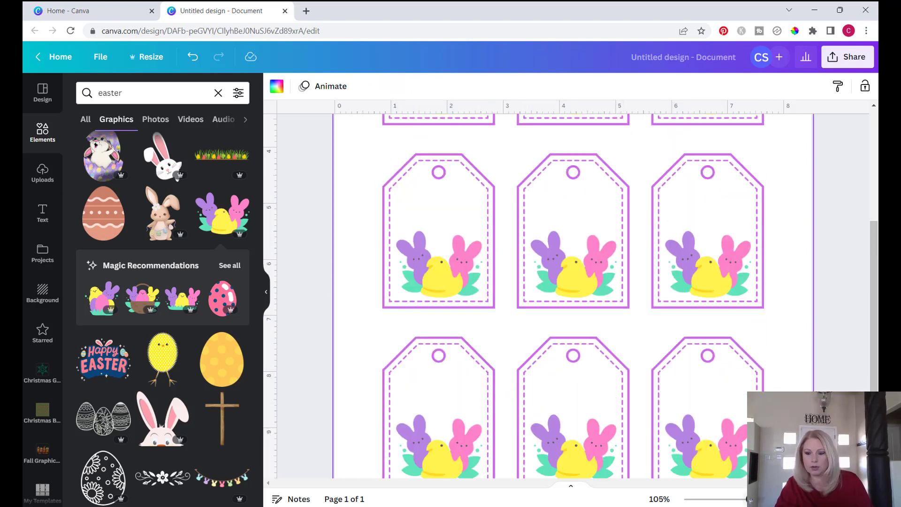
left_click_drag(750, 500, 733, 501)
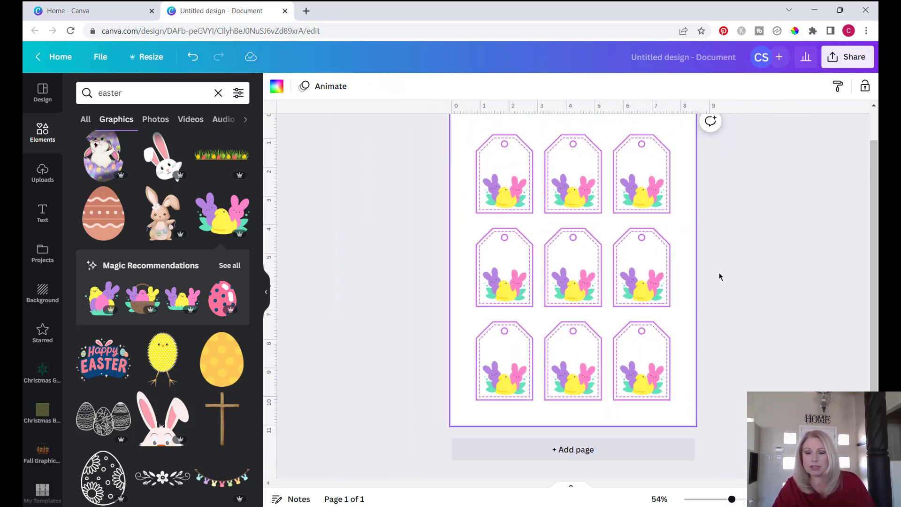
scroll(743, 289, "up", 2)
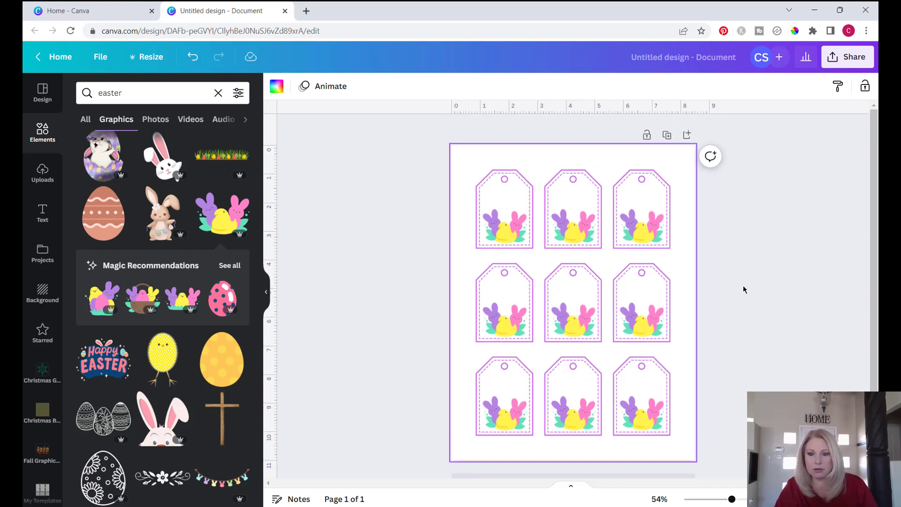
Rename the design as Easter Tags Design.
left_click(736, 57)
key("BackSpace")
type("Easter Tags Design")
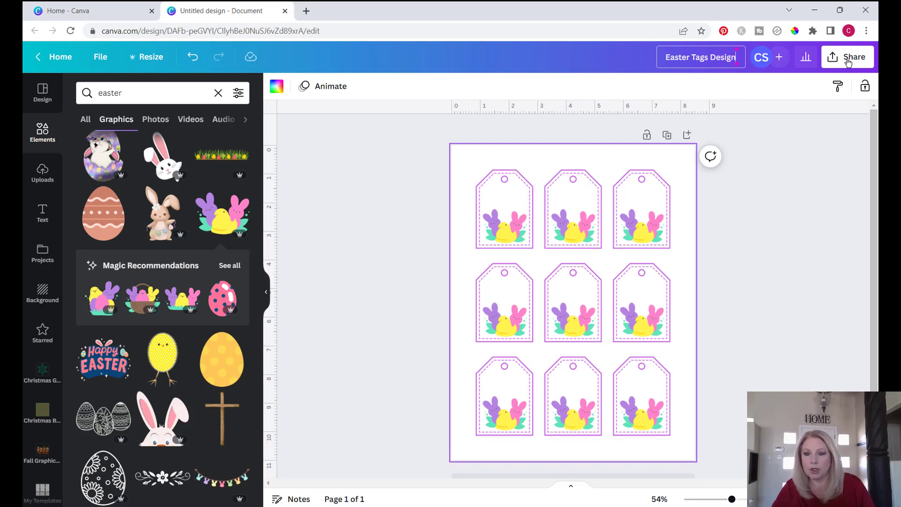
Download the design as a PNG file at size 1.
left_click(849, 62)
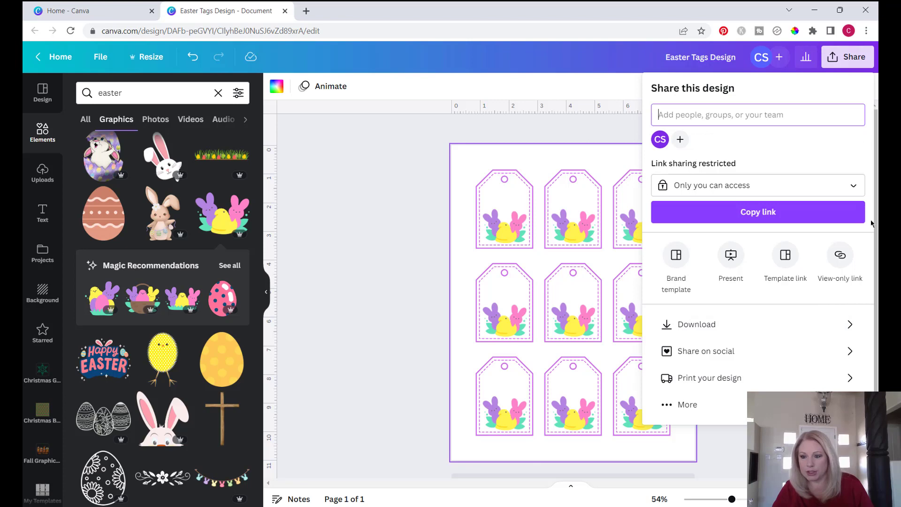
left_click(849, 324)
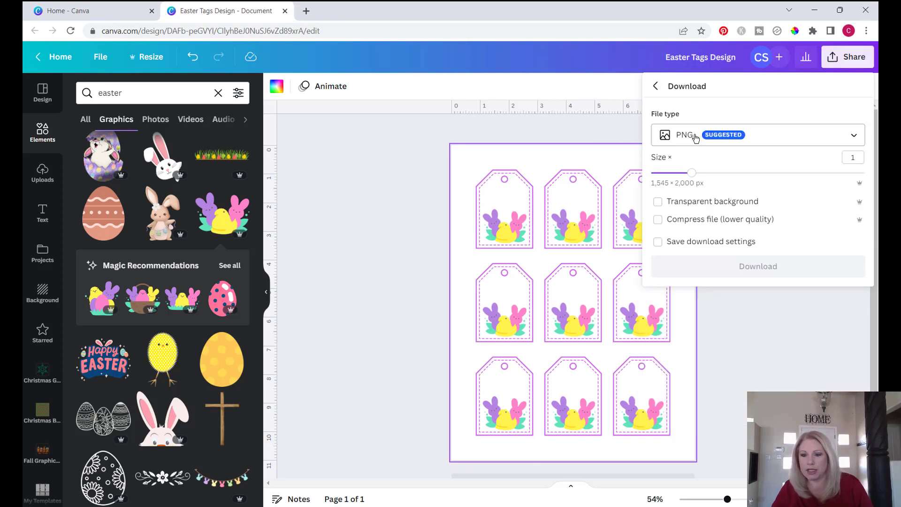
left_click(769, 267)
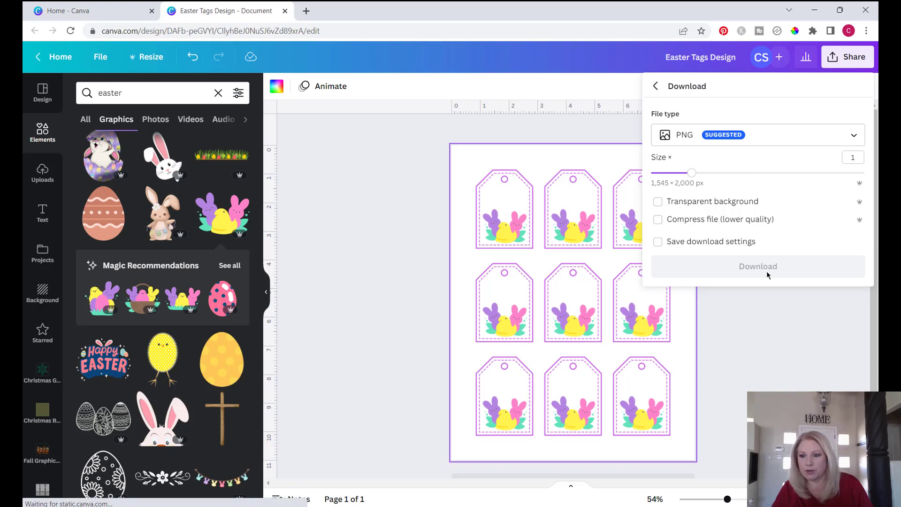
Create a new US Letter Document and upload Easter Tags Design.png for use in it.
left_click(89, 11)
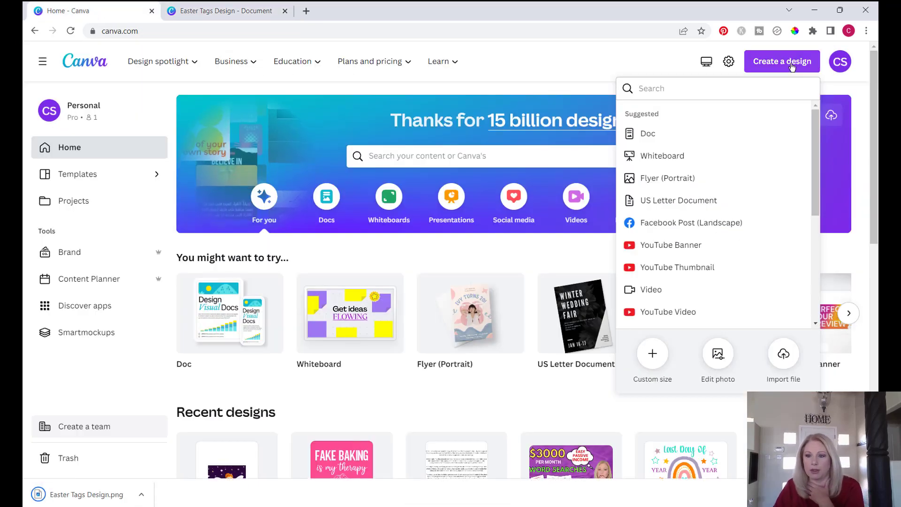
left_click(679, 201)
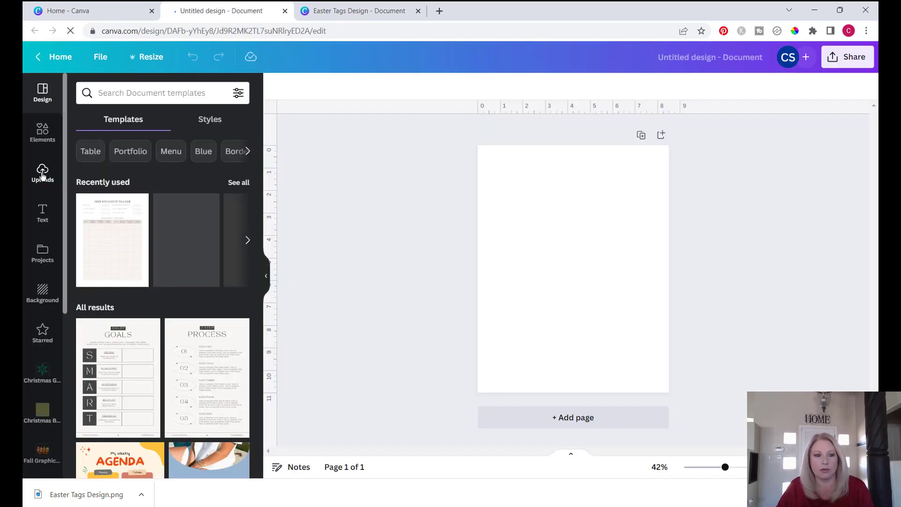
left_click(45, 174)
left_click(161, 121)
double_click(151, 122)
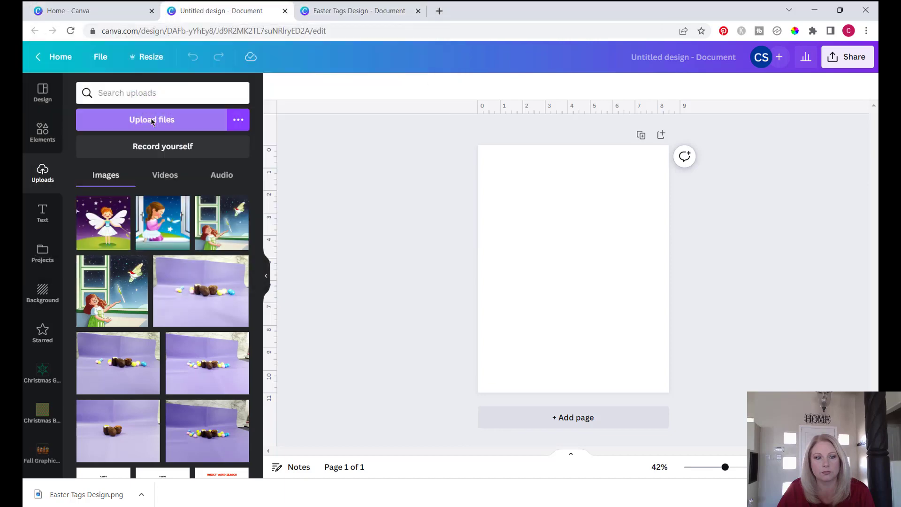
Place the uploaded tag sheet image on the blank page and scale it to fill the whole page.
left_click(99, 229)
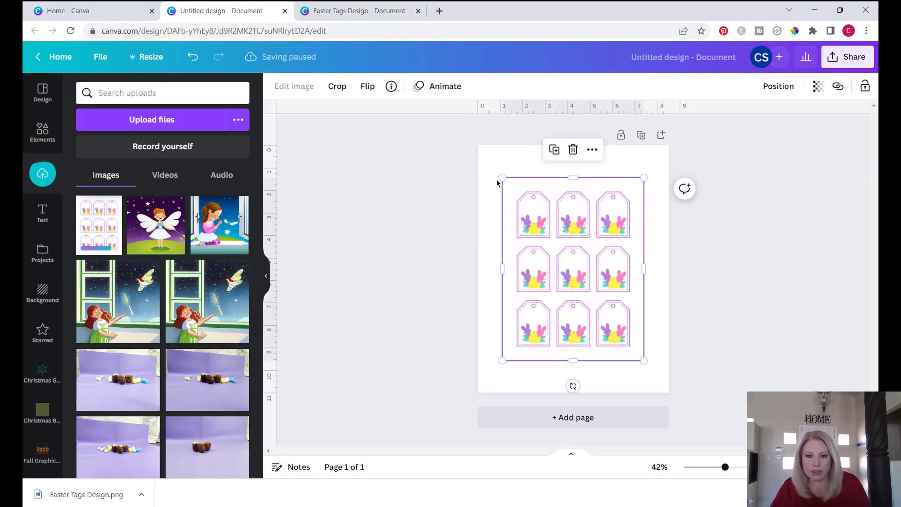
left_click_drag(501, 176, 477, 145)
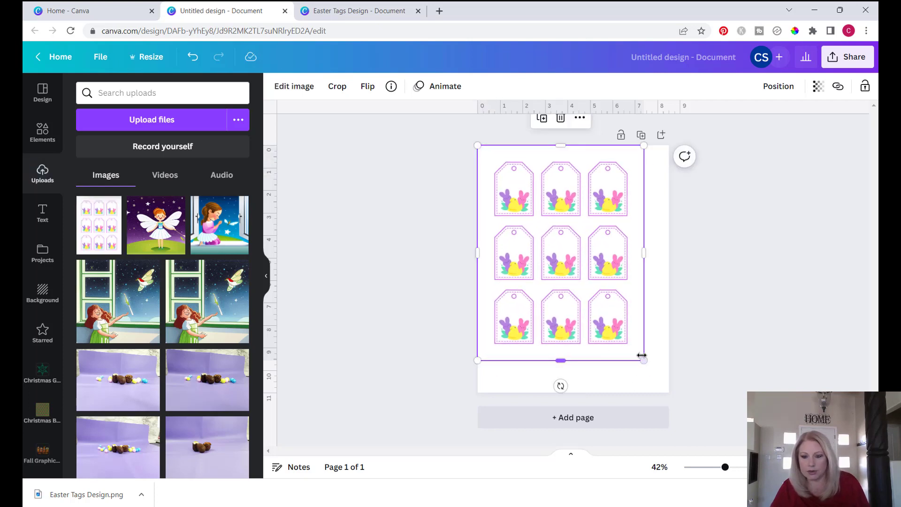
left_click_drag(643, 360, 668, 392)
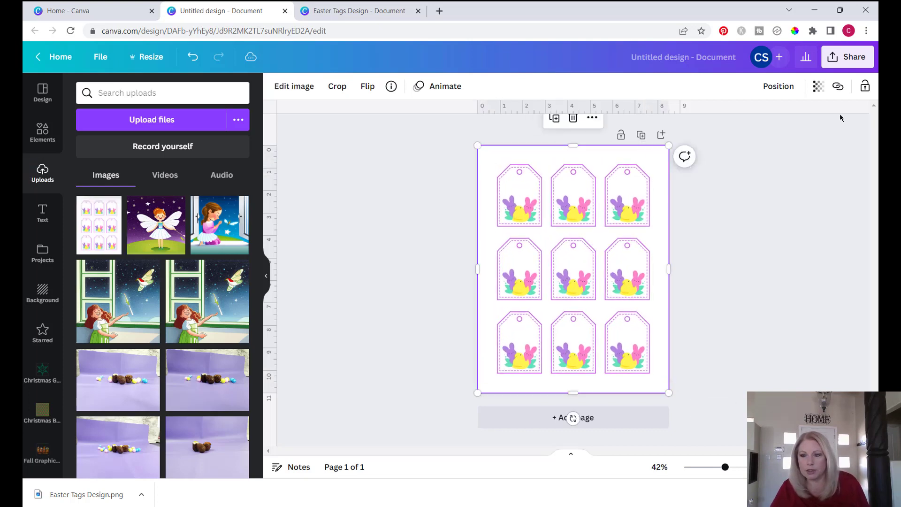
Lock the full-page tag sheet image in place on the page.
left_click(866, 86)
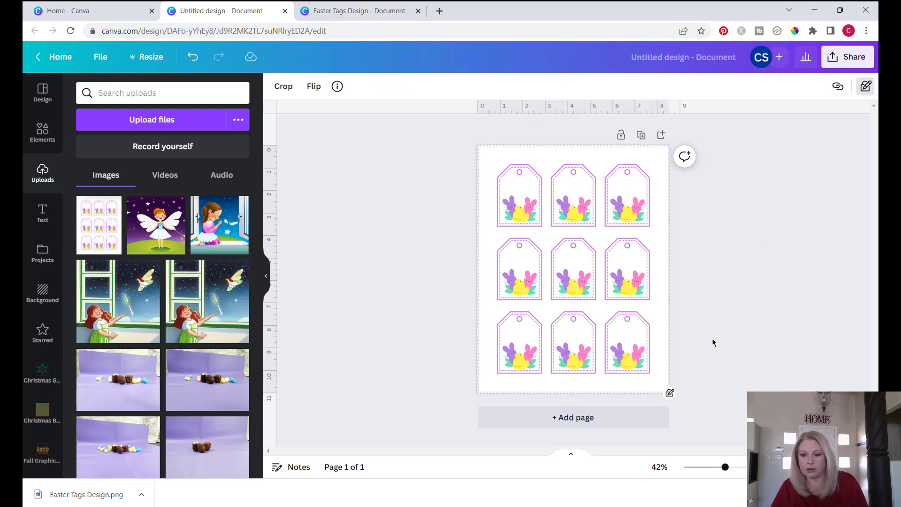
left_click_drag(725, 468, 742, 469)
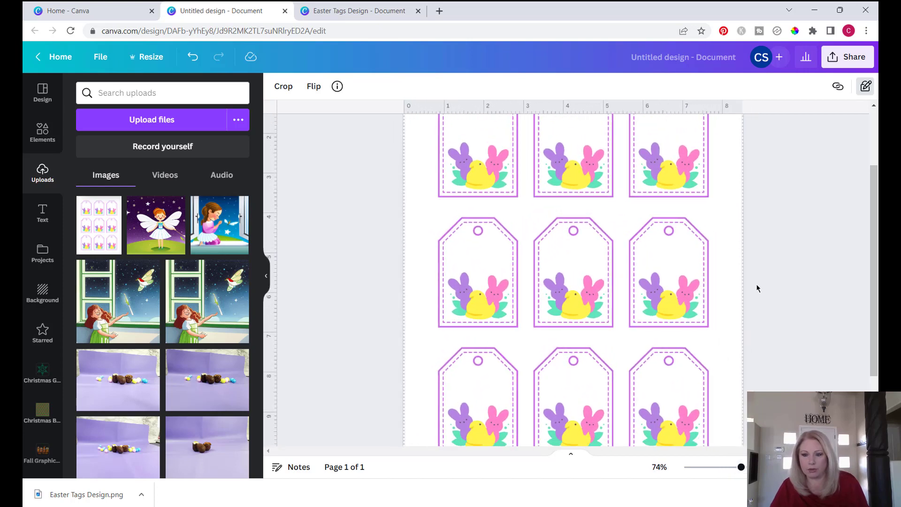
scroll(757, 287, "up", 2)
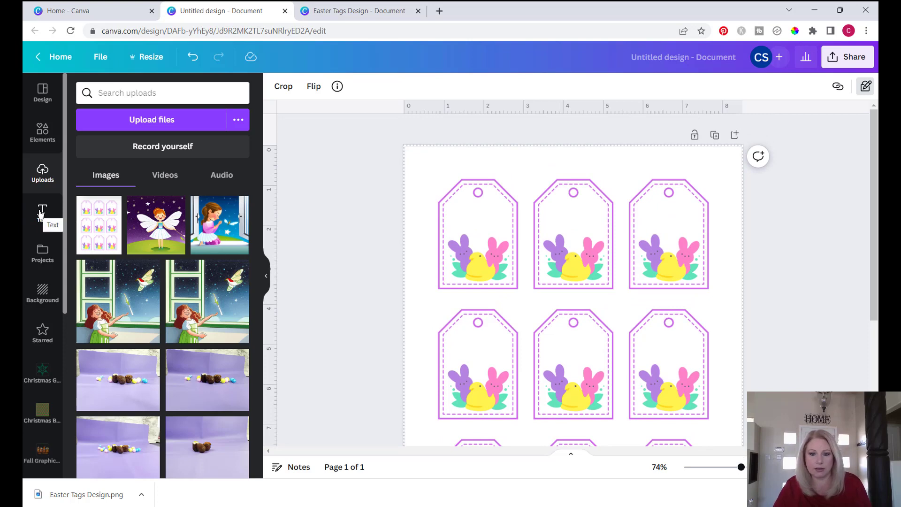
Add a "Happy Easter from" greeting with the family name and shrink it to size 14.7 inside the first tag of the top row.
left_click(41, 214)
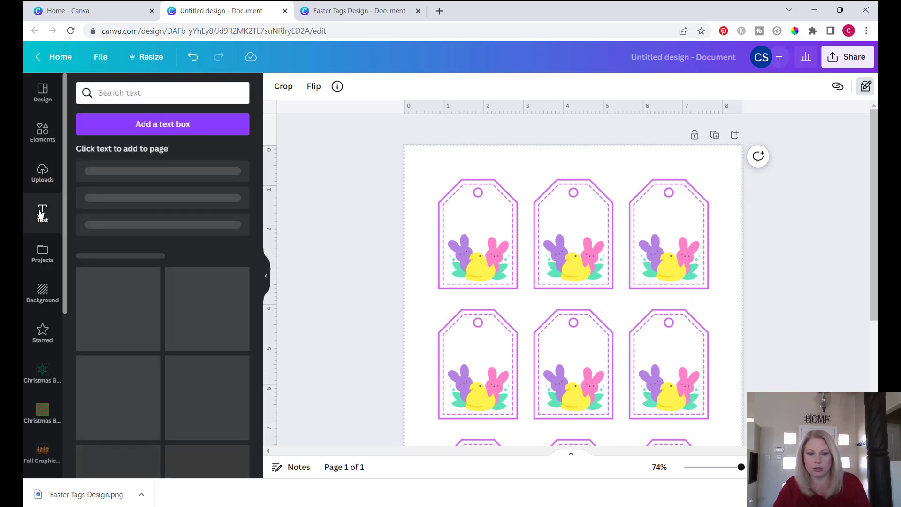
left_click(152, 125)
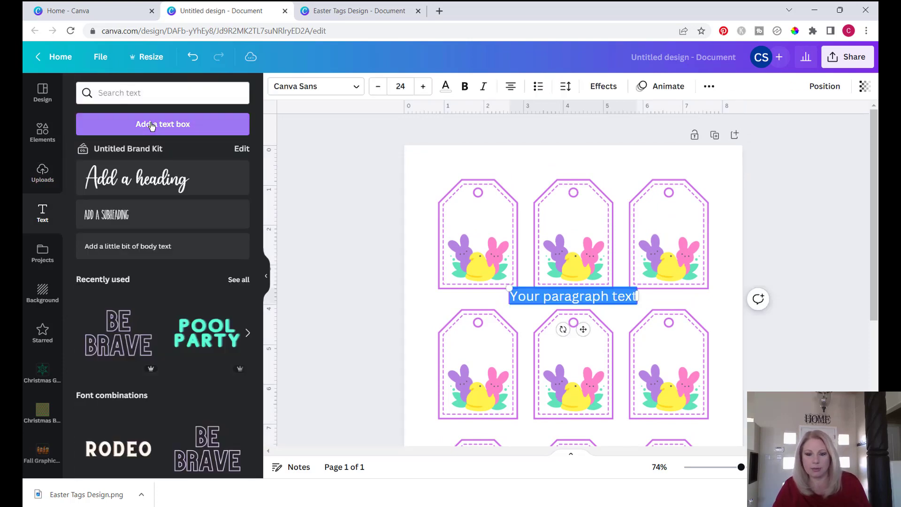
type("Happy Easter from The S")
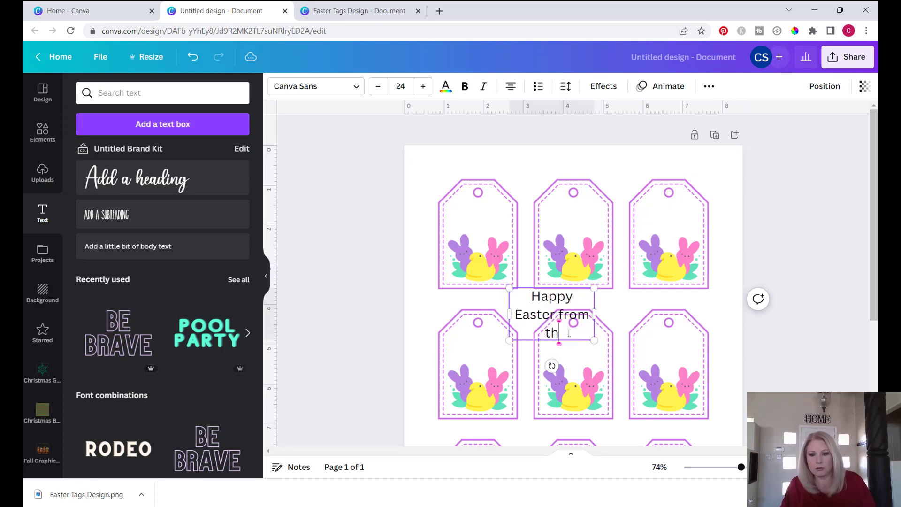
type("miths")
left_click_drag(552, 288, 481, 188)
mouse_move(519, 227)
left_mouse_down()
mouse_move(516, 240)
mouse_move(508, 235)
left_mouse_up()
left_click_drag(474, 220, 482, 213)
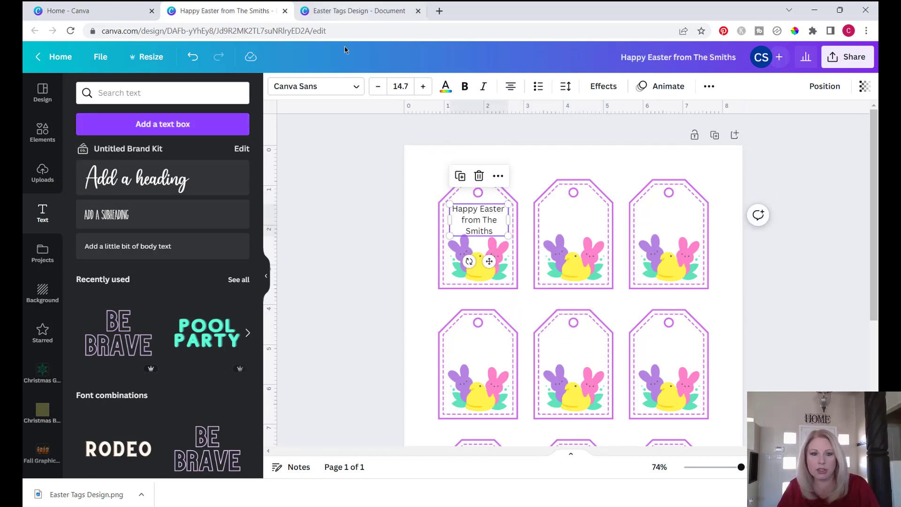
Set the greeting's font to Architects Daughter and enlarge the text to size 15.9 within the tag.
left_click(356, 88)
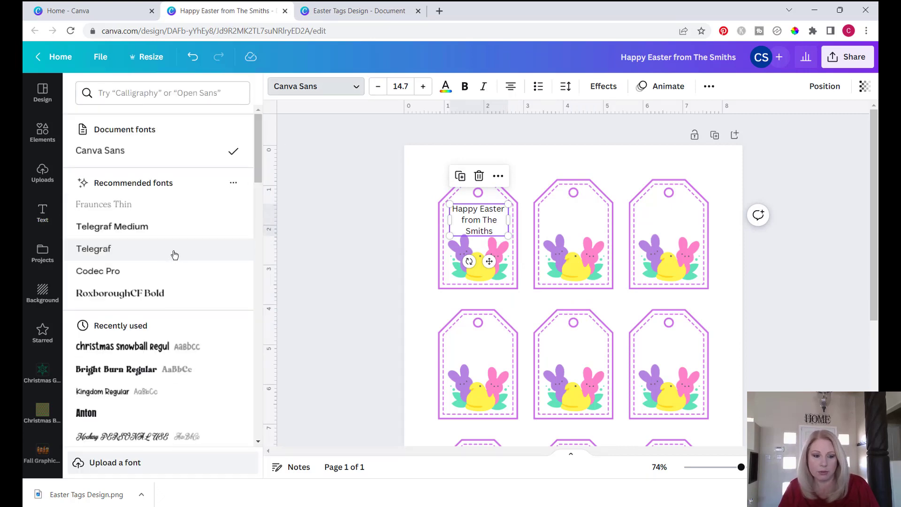
scroll(174, 255, "down", 10)
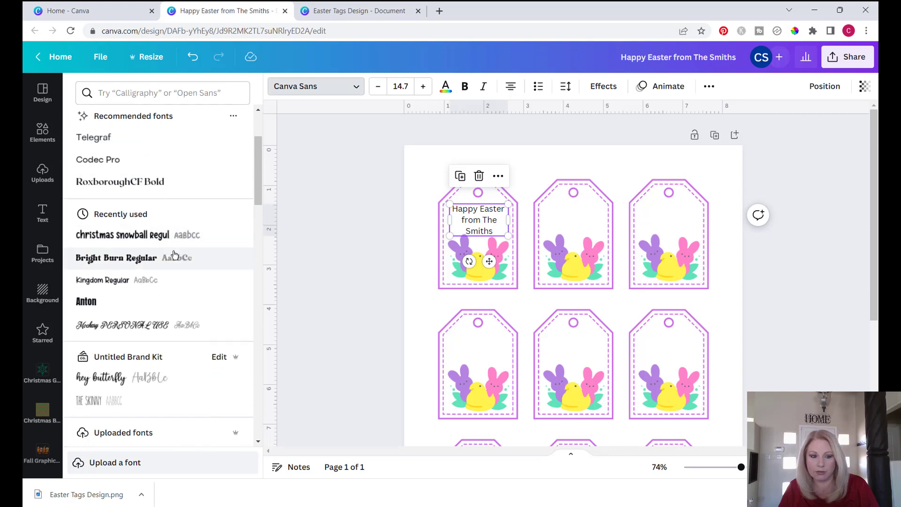
scroll(175, 255, "down", 8)
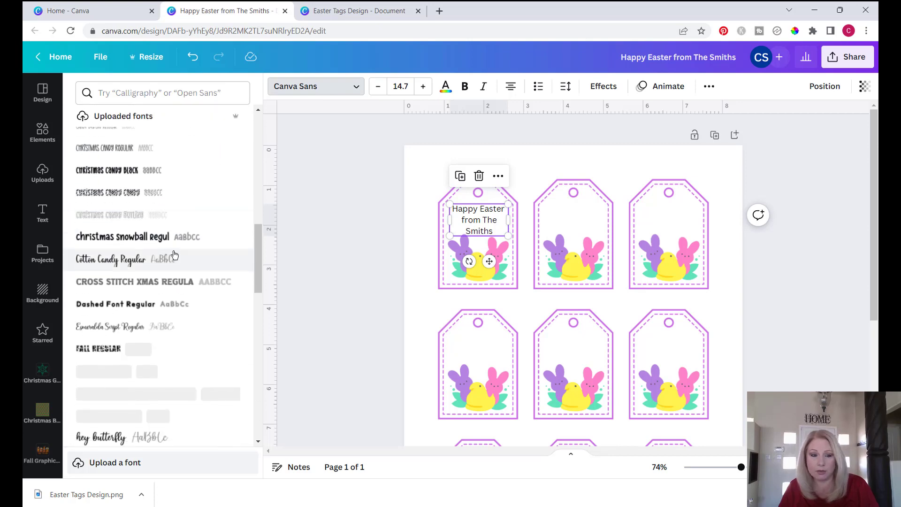
scroll(175, 255, "down", 6)
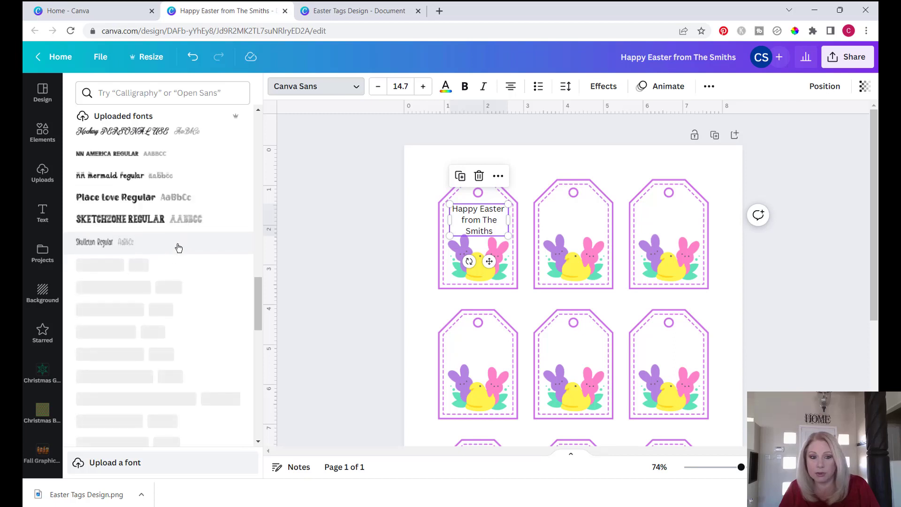
scroll(191, 256, "down", 3)
scroll(192, 257, "down", 5)
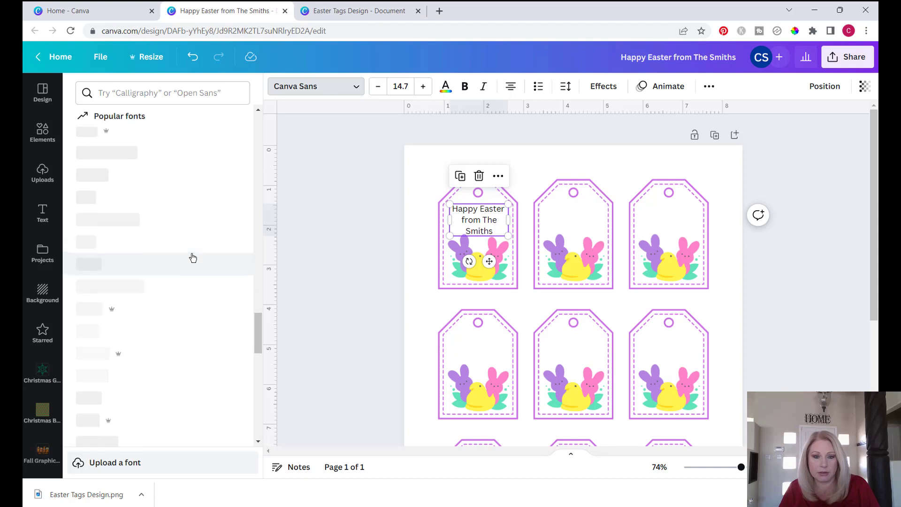
scroll(183, 256, "down", 5)
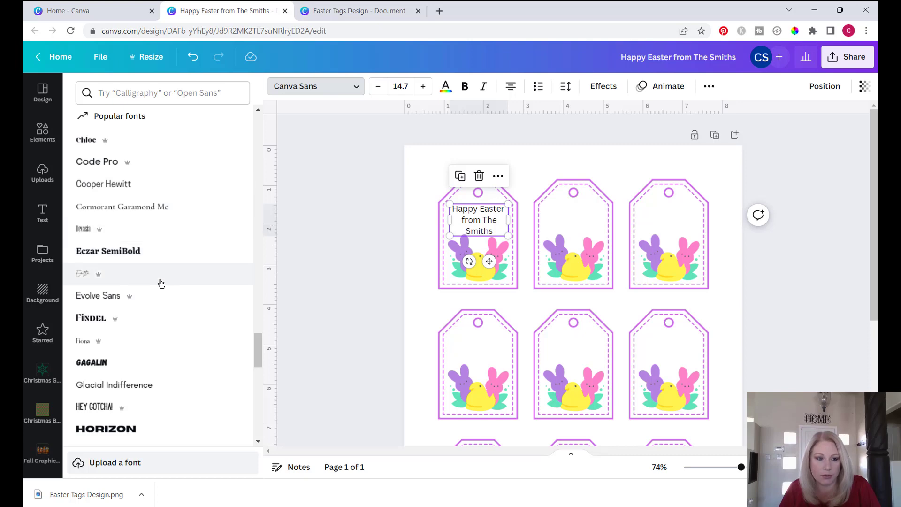
scroll(160, 283, "down", 5)
left_click(161, 229)
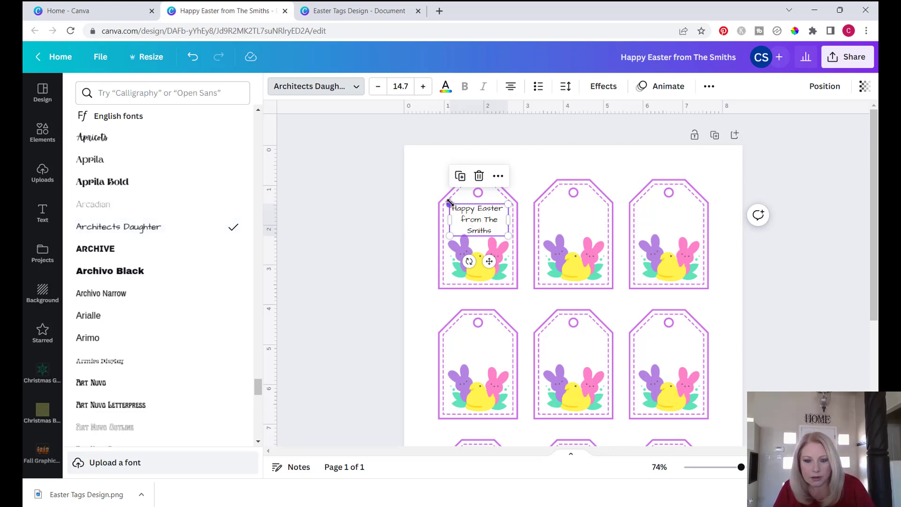
left_click_drag(449, 202, 444, 199)
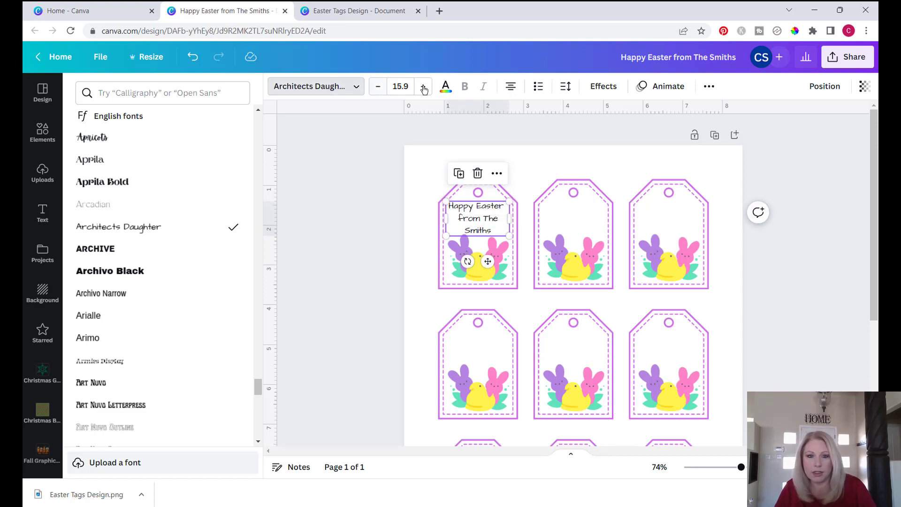
Color the greeting text with the mint green taken from the tag sheet's photo colors.
left_click(446, 89)
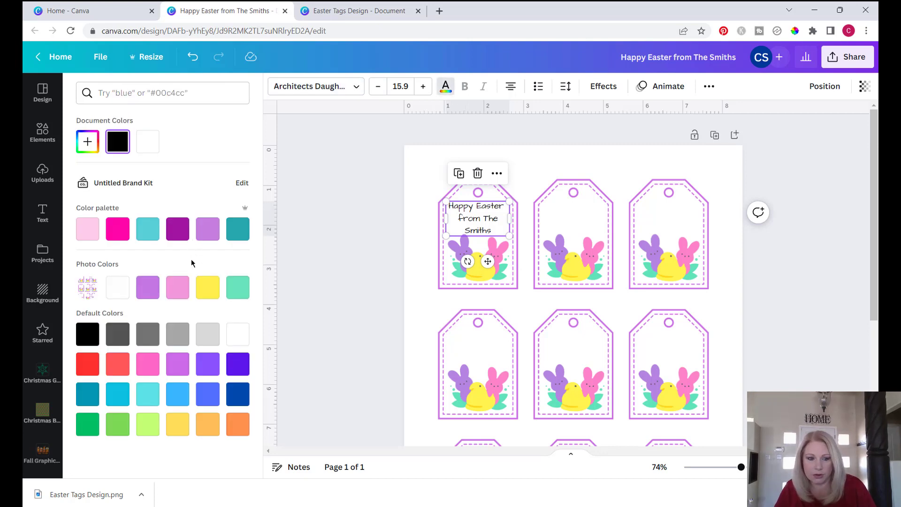
left_click(472, 227)
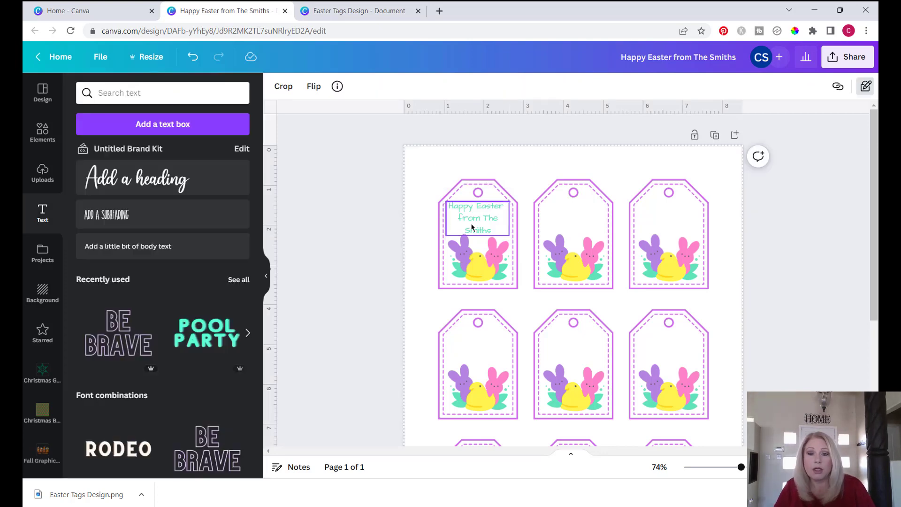
Duplicate the green greeting onto the second and third tags of the top row.
left_click(472, 228)
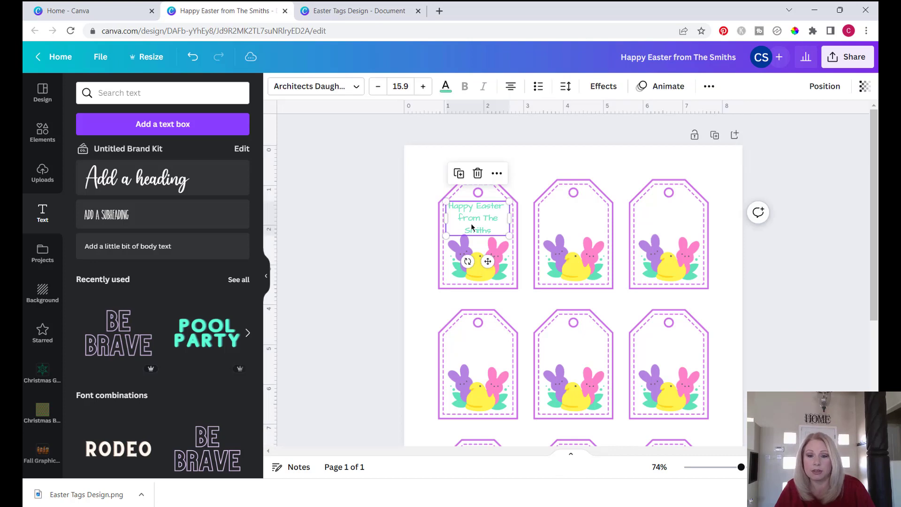
left_click(460, 175)
left_click_drag(482, 229, 572, 221)
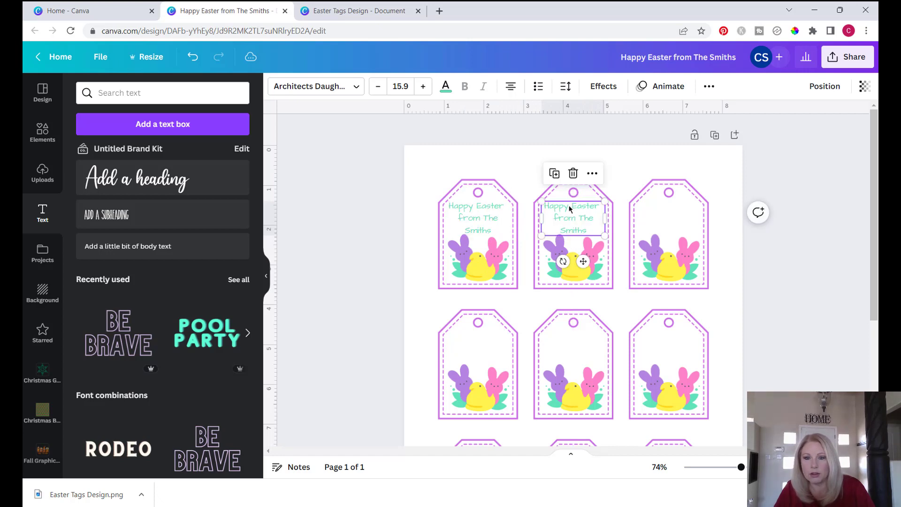
left_click(554, 173)
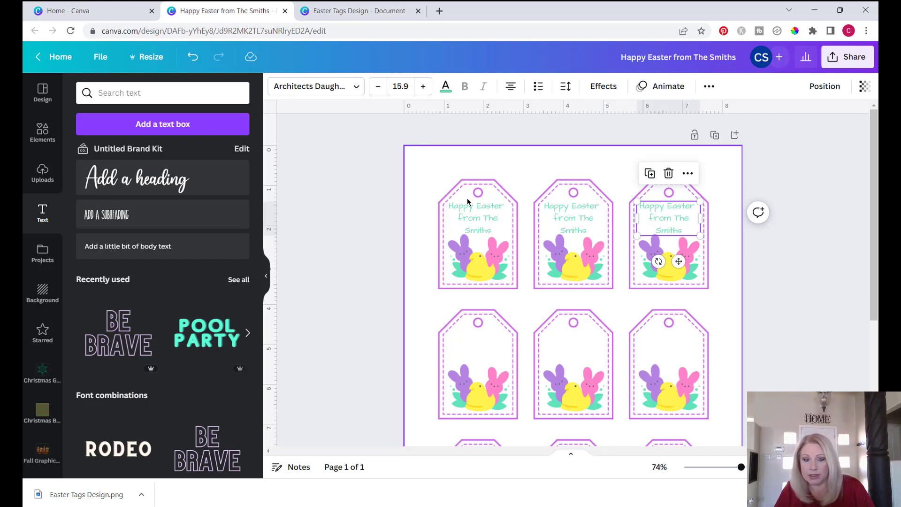
Duplicate the three top-row greetings together onto the middle and bottom rows of tags.
left_click_drag(423, 202, 721, 243)
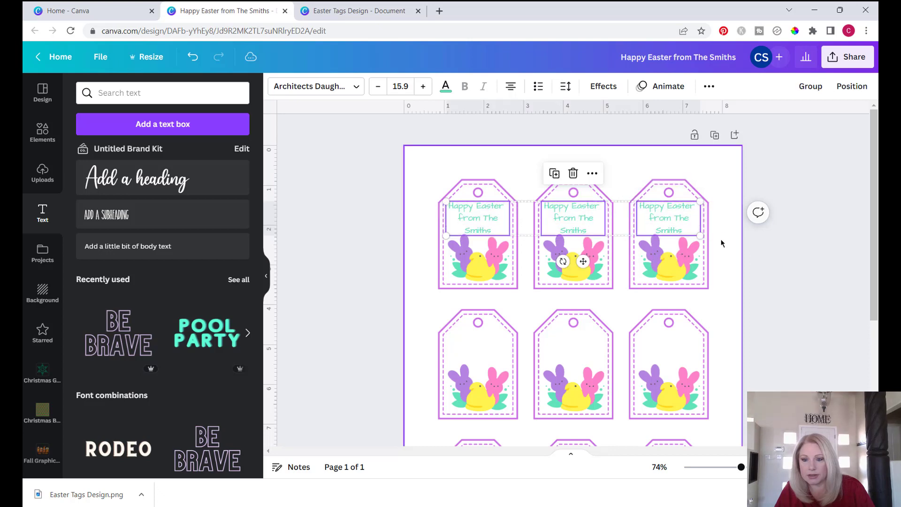
left_click(554, 174)
left_click_drag(584, 236, 573, 352)
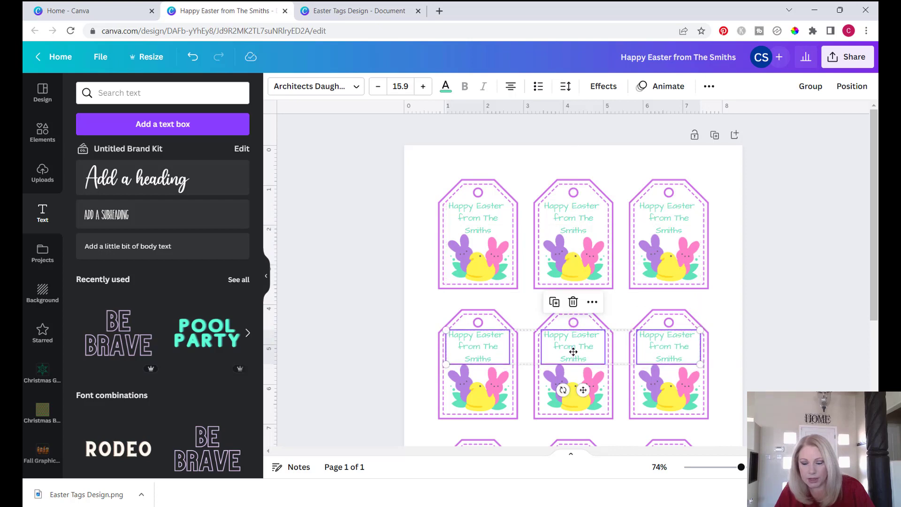
scroll(728, 339, "down", 4)
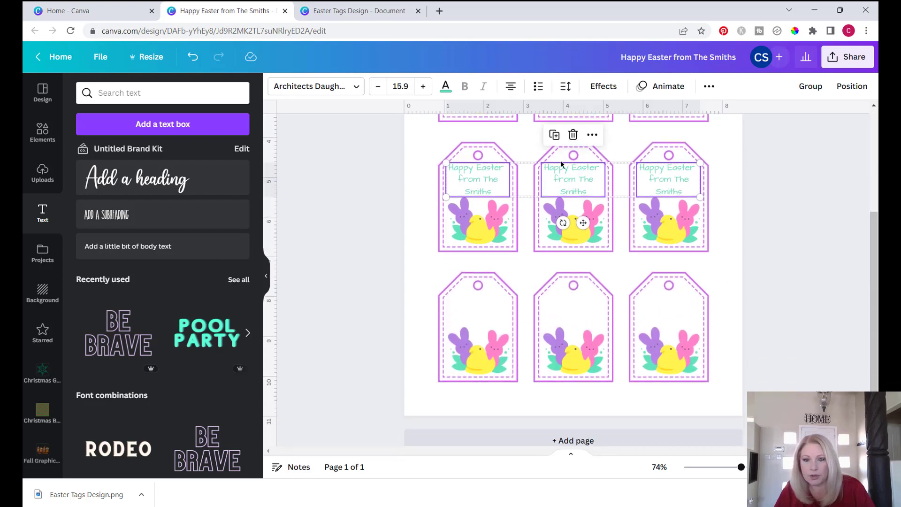
key("ctrl+v")
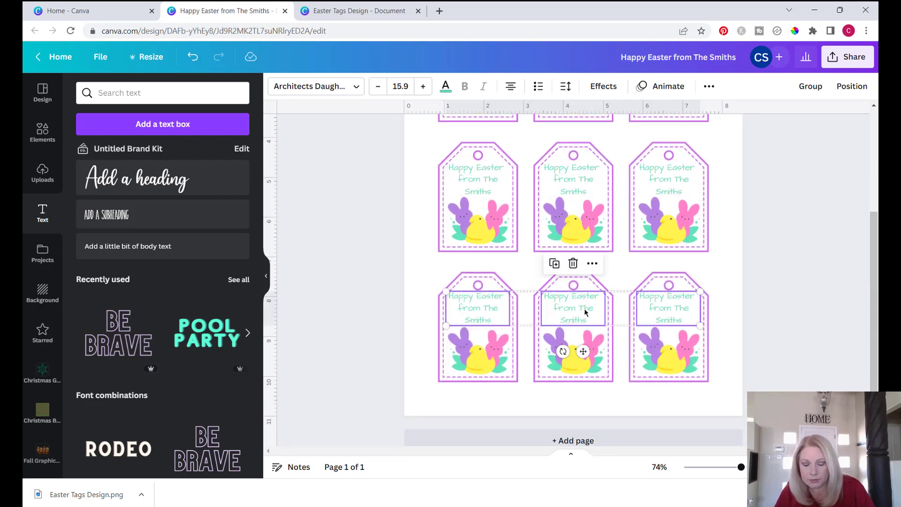
left_click_drag(585, 313, 583, 312)
left_click(768, 286)
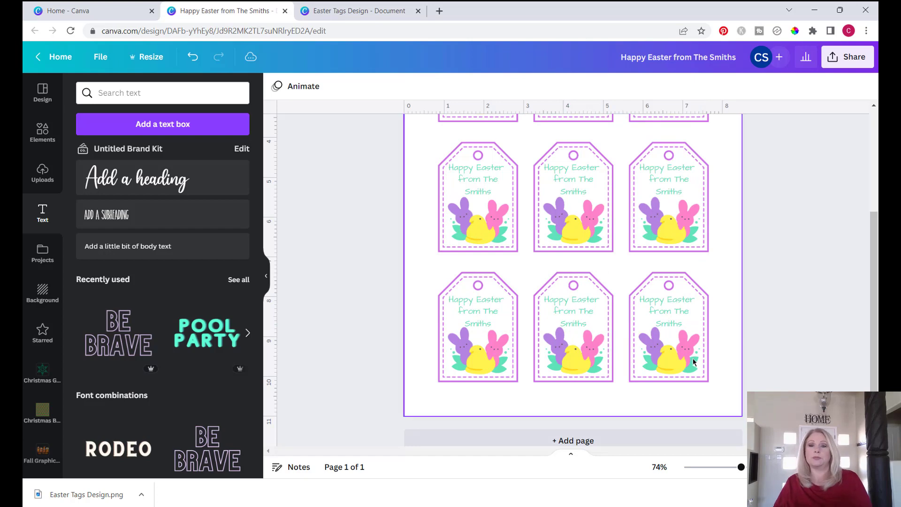
Rename the design as Editable Happy Easter Tags.
left_click_drag(741, 56, 693, 56)
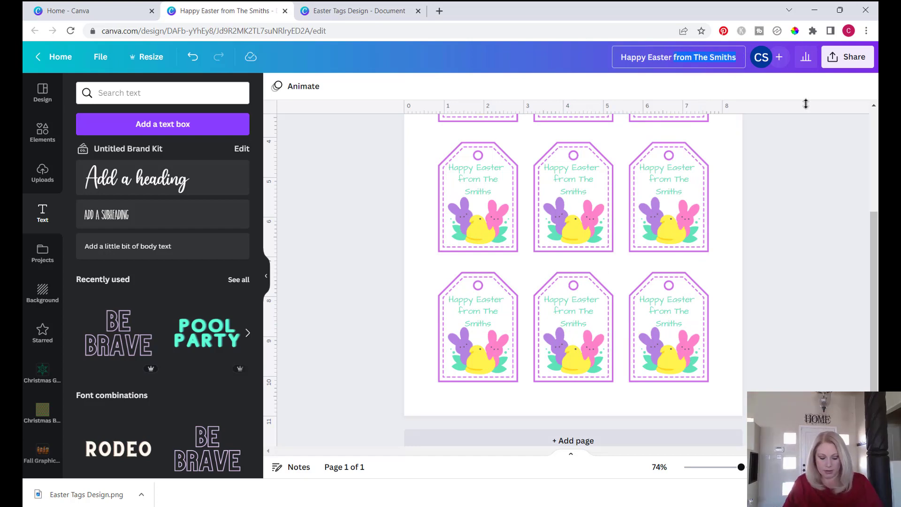
type("Tags")
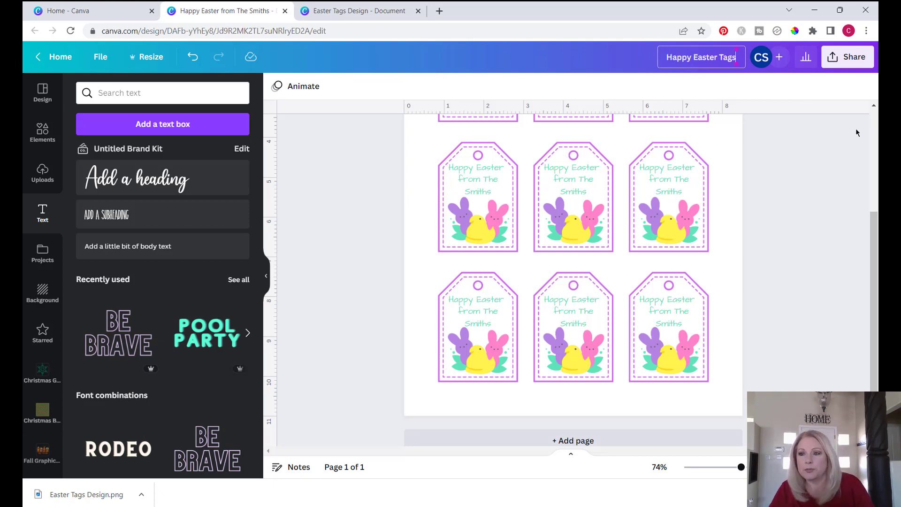
left_click(666, 56)
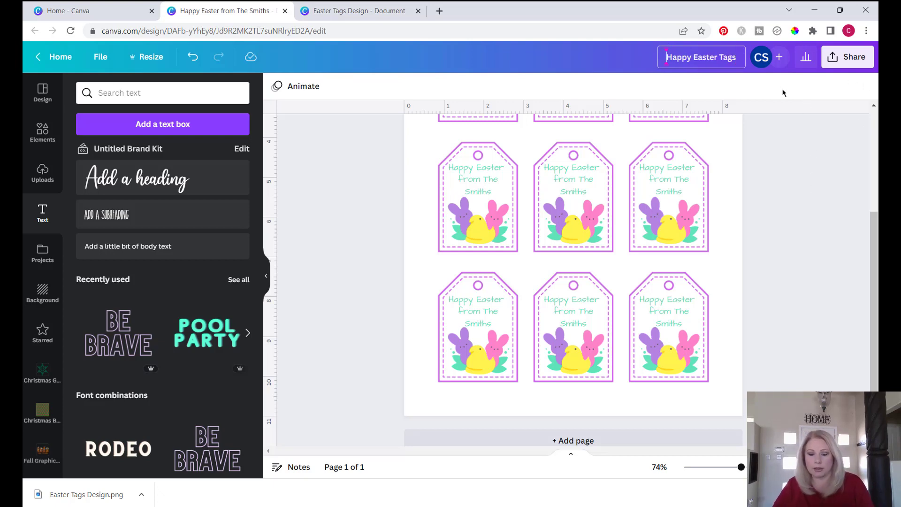
type("Editable")
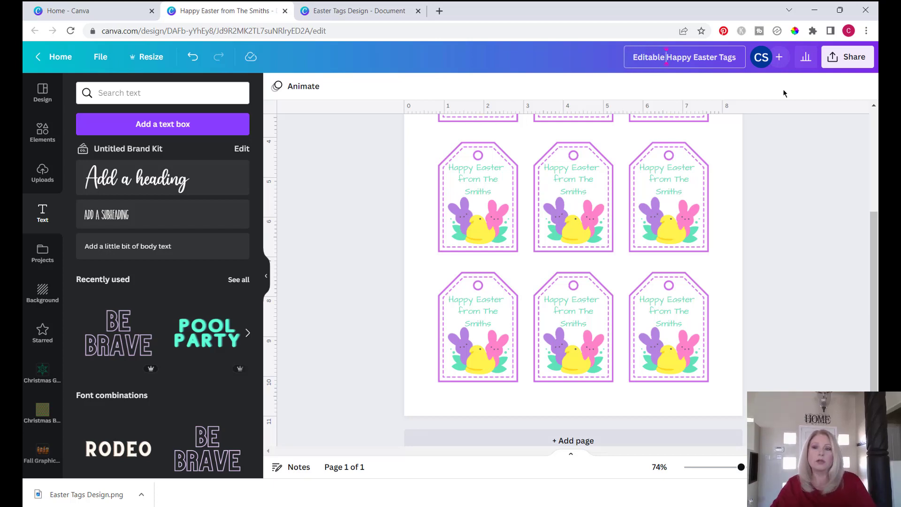
Generate a template link for sharing the design and copy it.
left_click(846, 59)
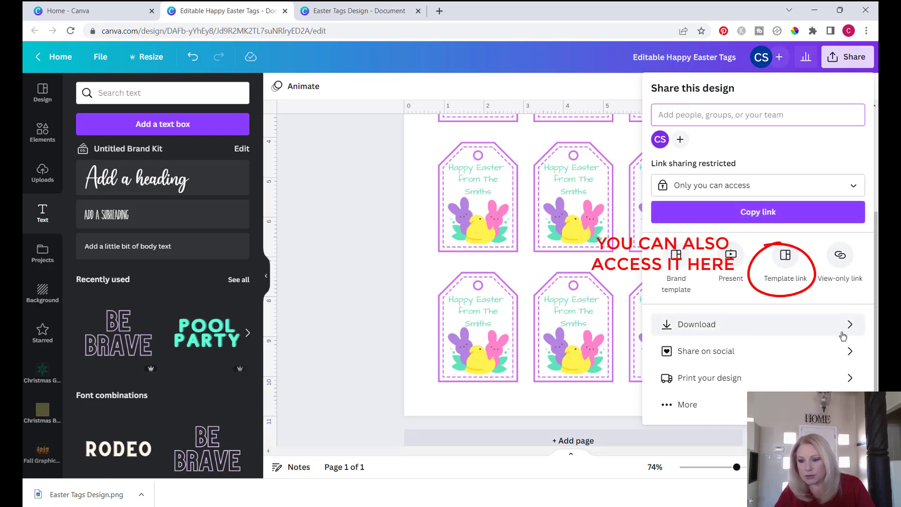
left_click(686, 404)
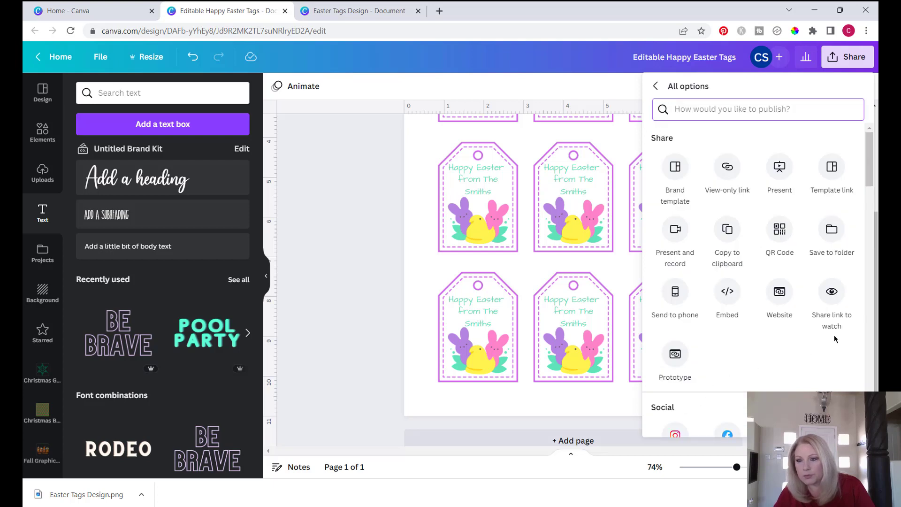
left_click(830, 169)
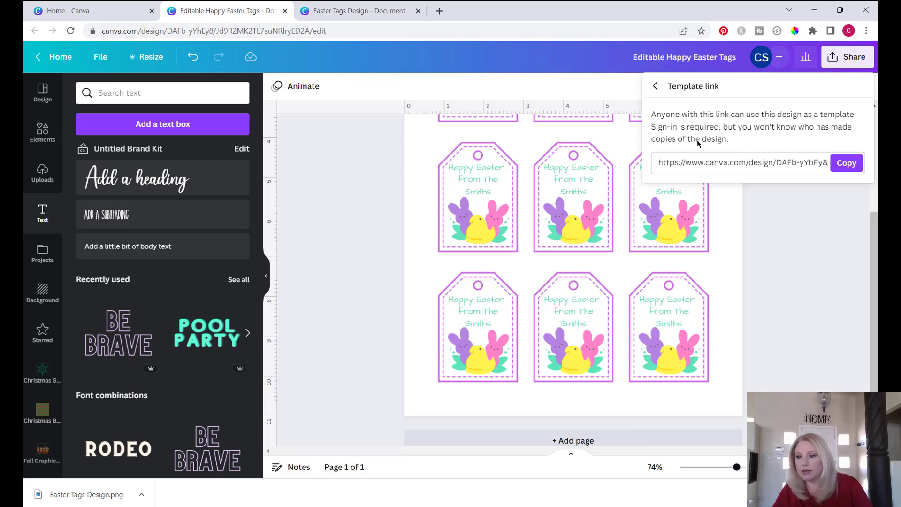
left_click(849, 164)
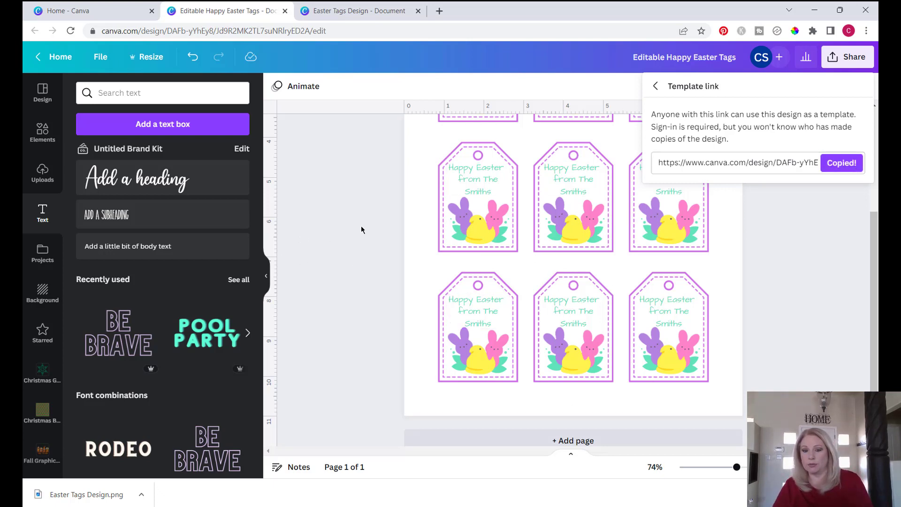
scroll(357, 239, "up", 3)
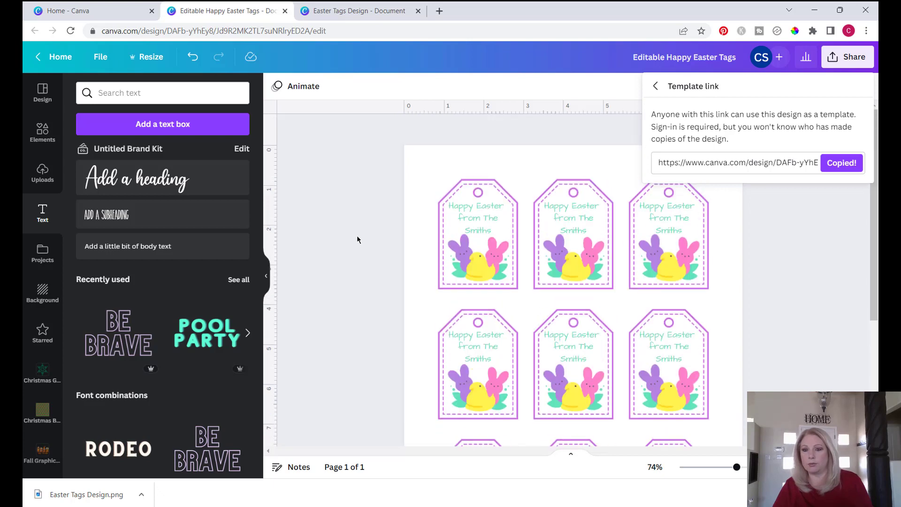
Create a new US Letter Document and add a body text box enlarged to about size 40 in the page's upper half.
left_click(79, 12)
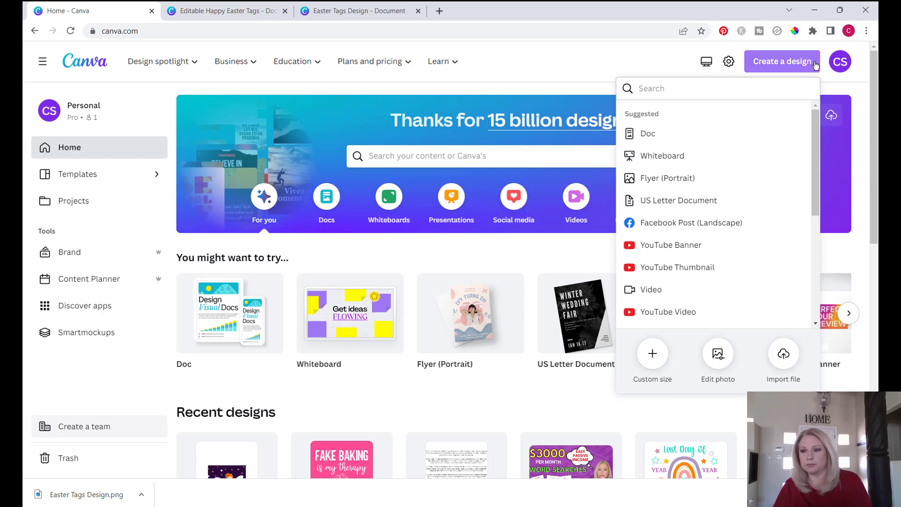
left_click(685, 203)
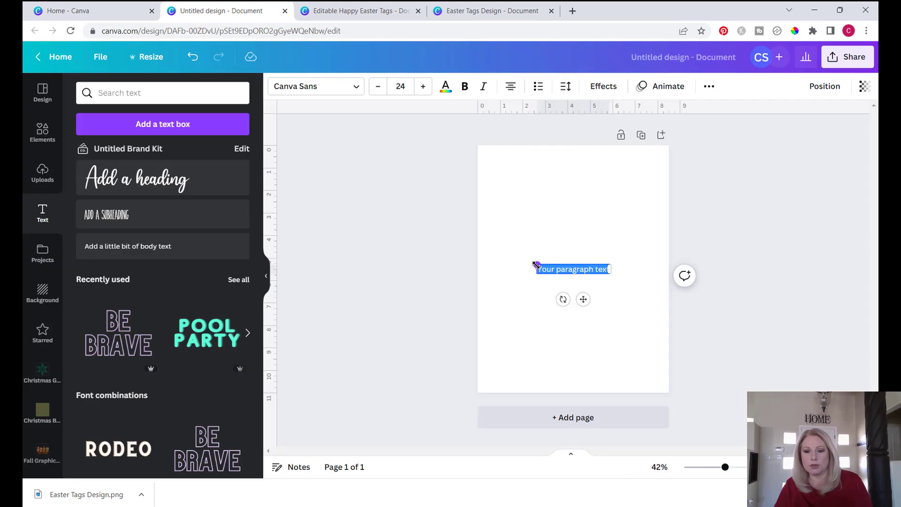
left_click_drag(533, 261, 491, 212)
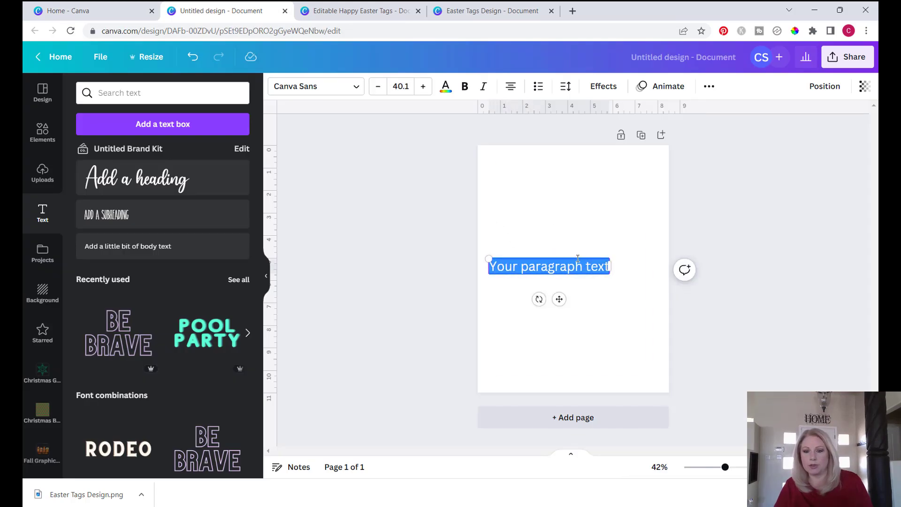
left_click(632, 230)
left_click_drag(548, 265, 583, 234)
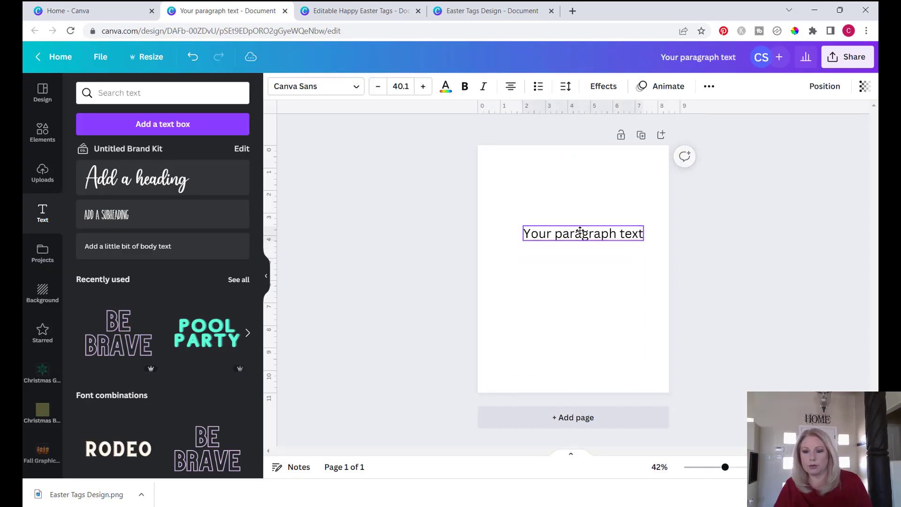
Enter three paragraphs: "Thank you so much for your purchase!", "Here's the link for your template.", "Please see the next page for full instructions to edit the template.".
type("Thank you so much for your purchase!")
key("Return")
key("Return")
type("Here's the link for your")
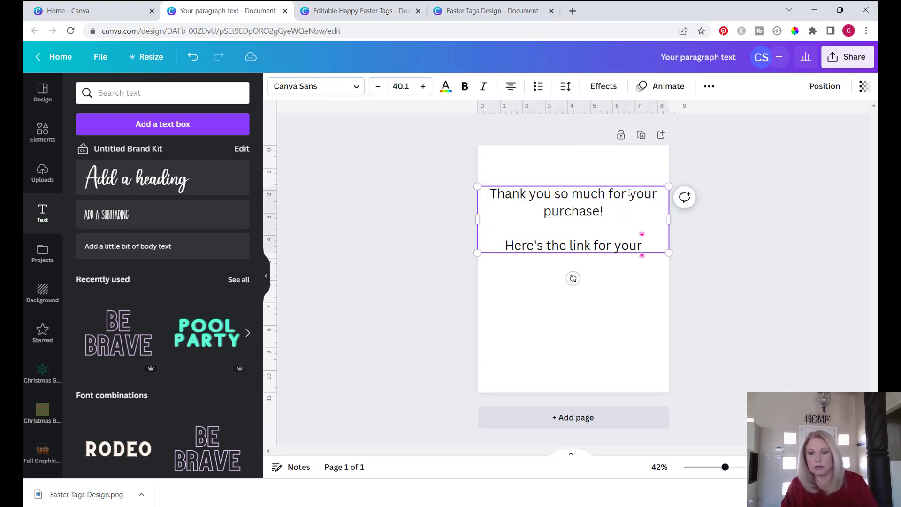
type(" template.")
key("Return")
key("Return")
type("Please see the next page for full instructions to edit the template.")
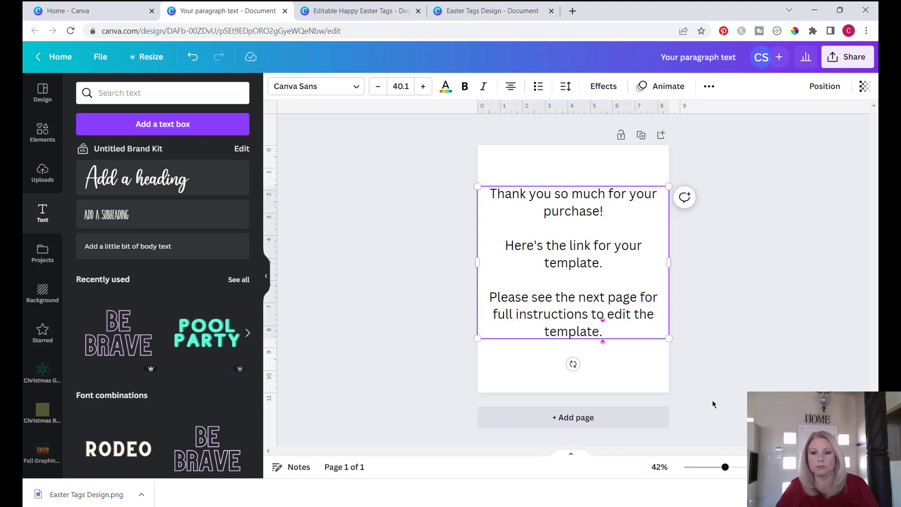
Shrink the message text to size 20 and centre the text box horizontally on the page.
left_click_drag(477, 187, 573, 263)
left_click_drag(644, 301, 658, 202)
left_click_drag(590, 189, 572, 243)
left_click(624, 298)
Add the line "Click here to go to the template." directly below "Here's the link for your template.".
double_click(625, 240)
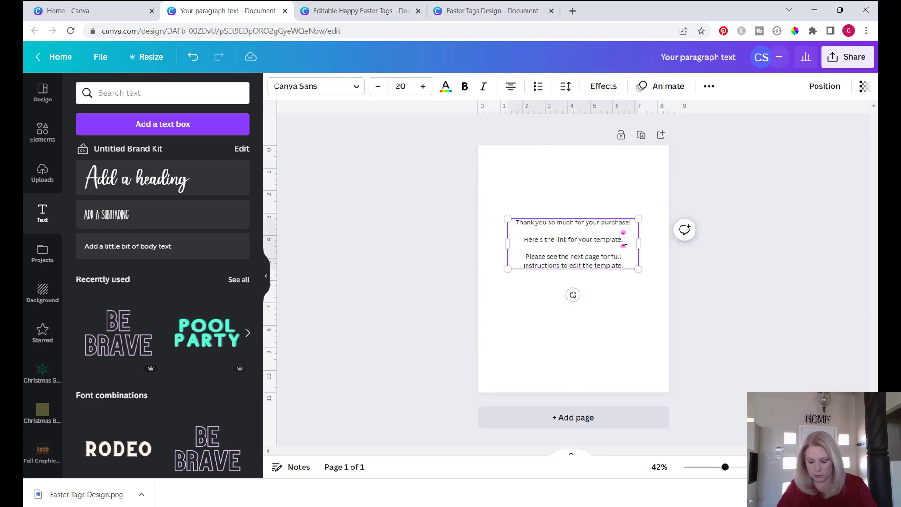
key("Return")
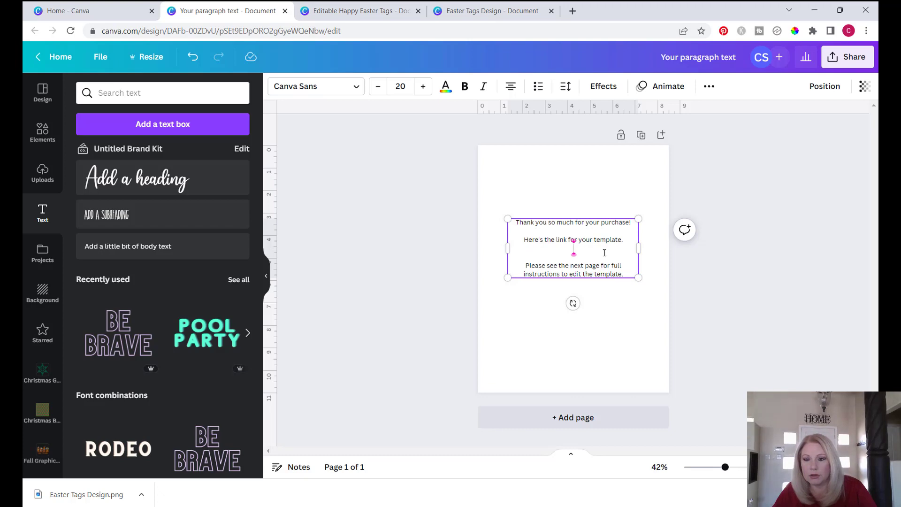
type("Click here")
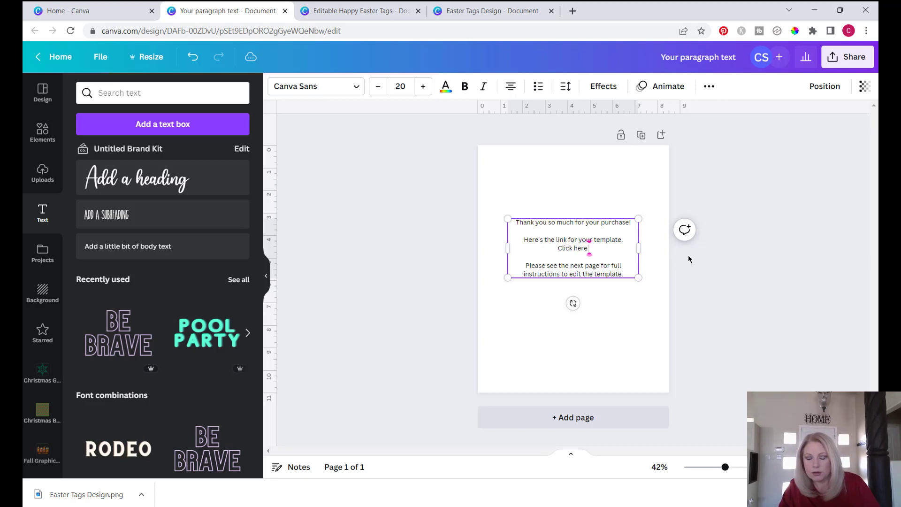
type(" to t")
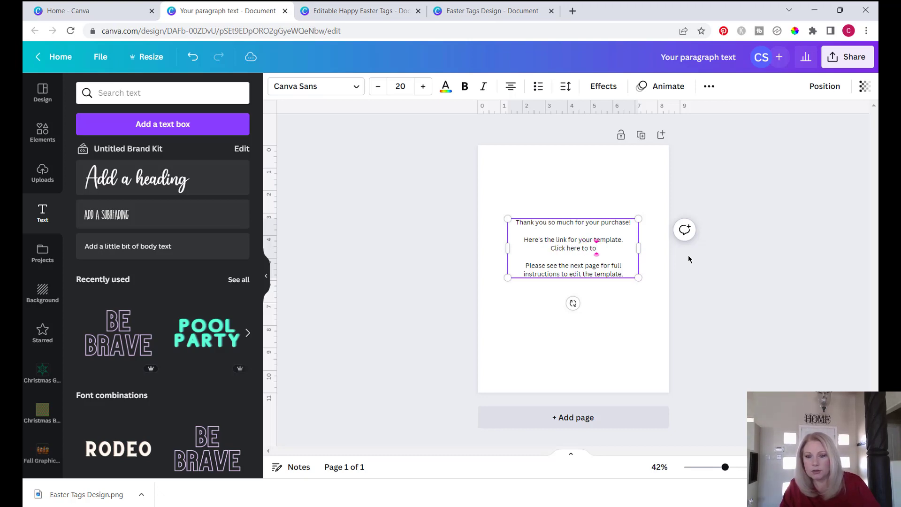
key("BackSpace")
type("go to")
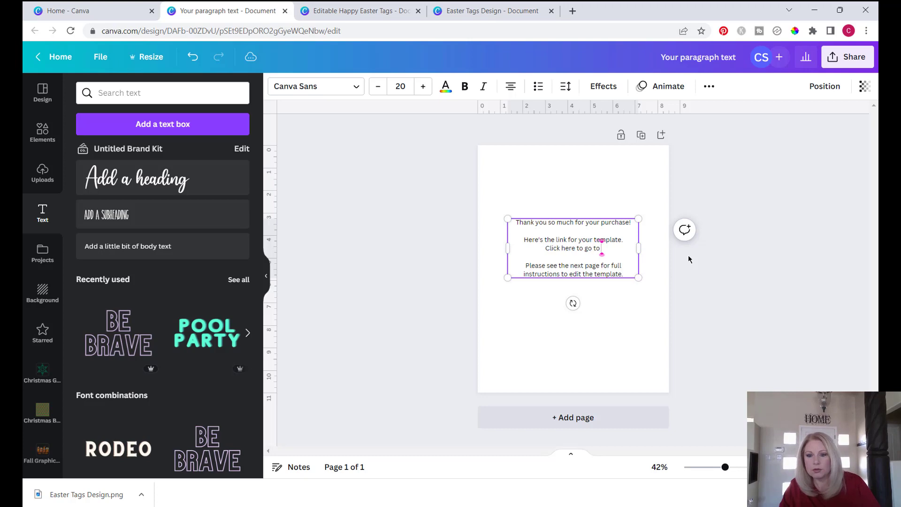
type(" the tm")
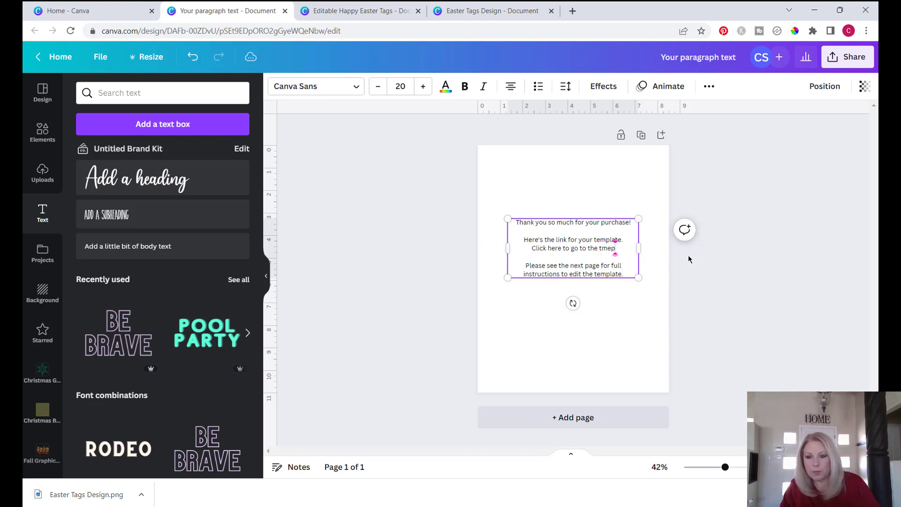
key("BackSpace")
type("emplate.")
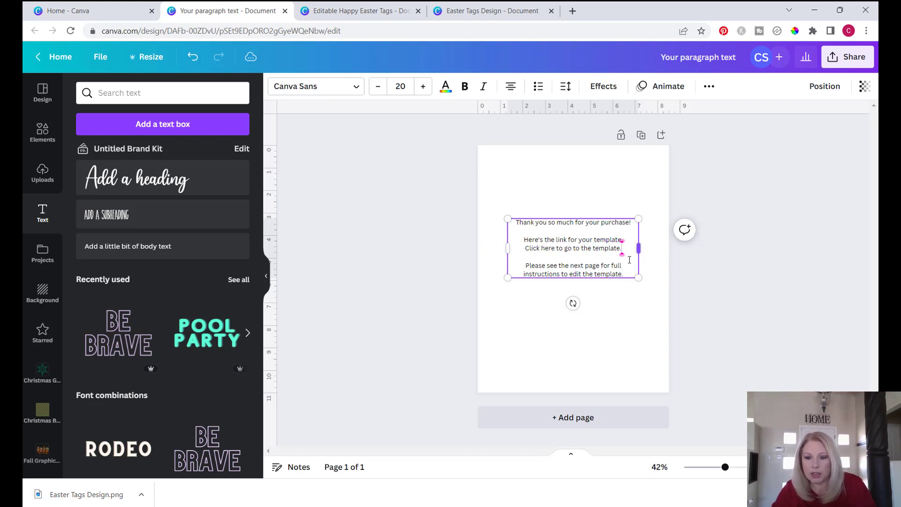
Link the "Click here to go to the template." line to the copied template URL.
left_click_drag(725, 467, 747, 467)
left_click_drag(694, 217, 481, 212)
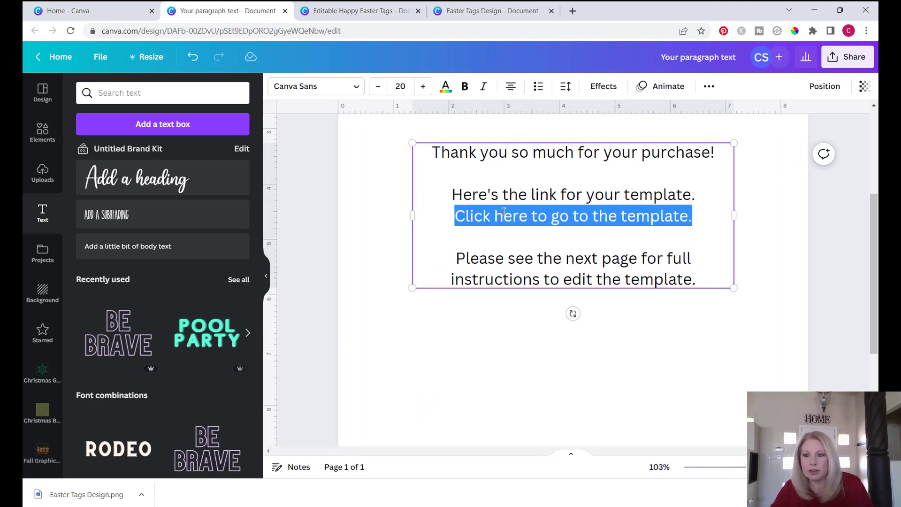
left_click(709, 86)
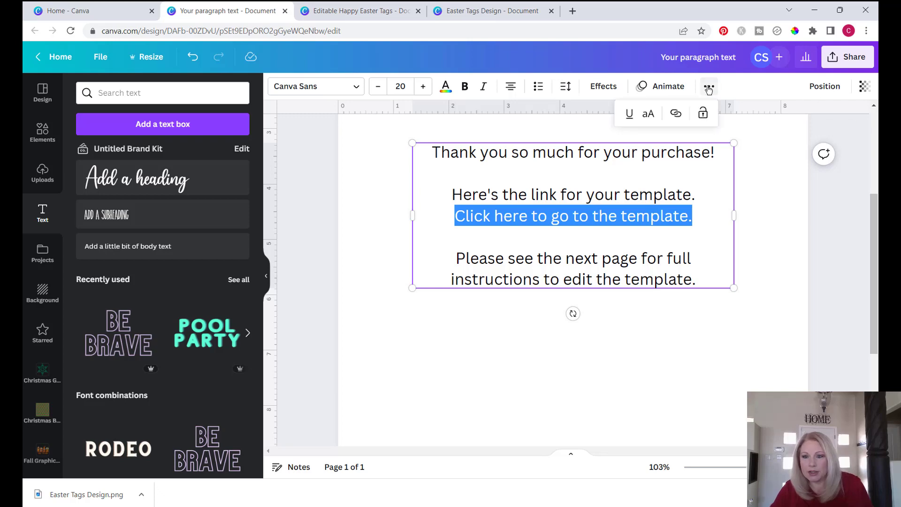
left_click(675, 115)
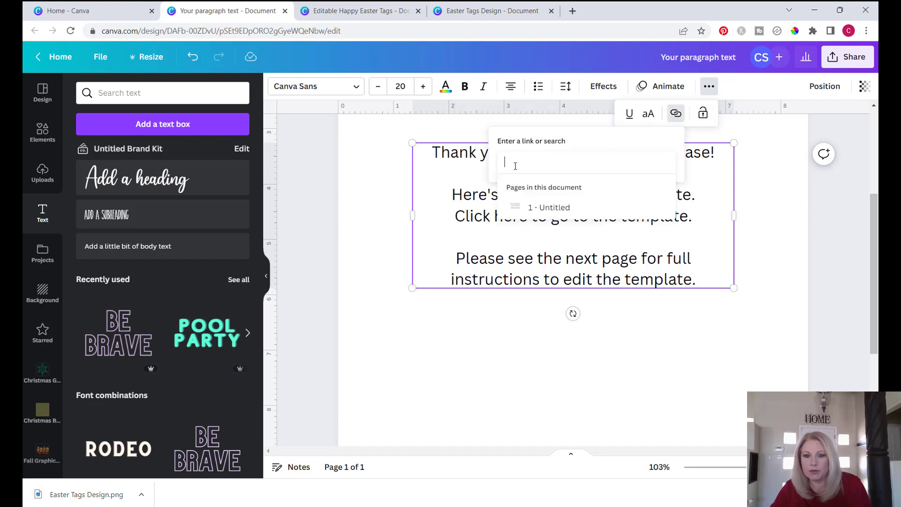
right_click(514, 164)
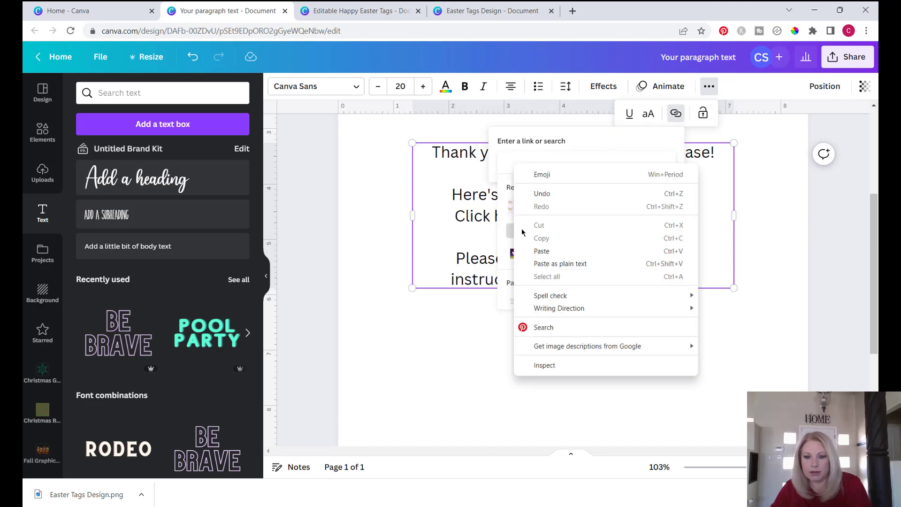
left_click(547, 254)
key("Return")
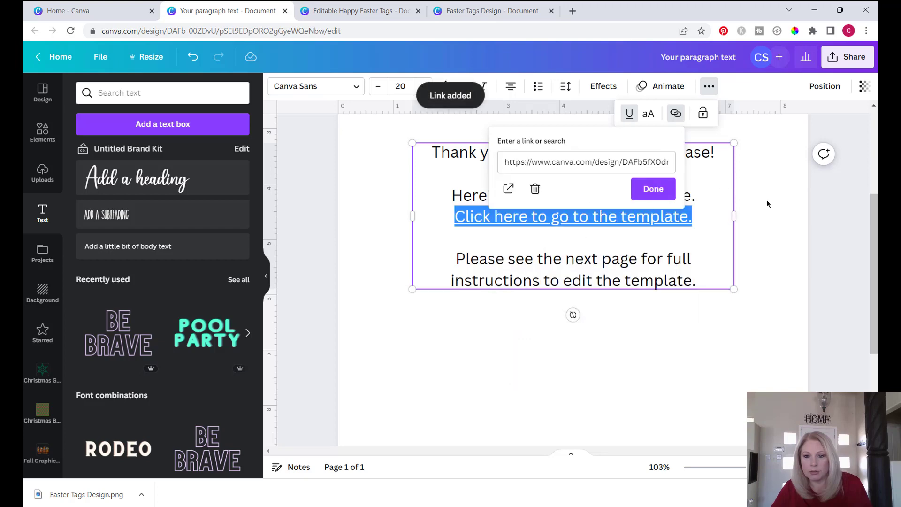
left_click(657, 190)
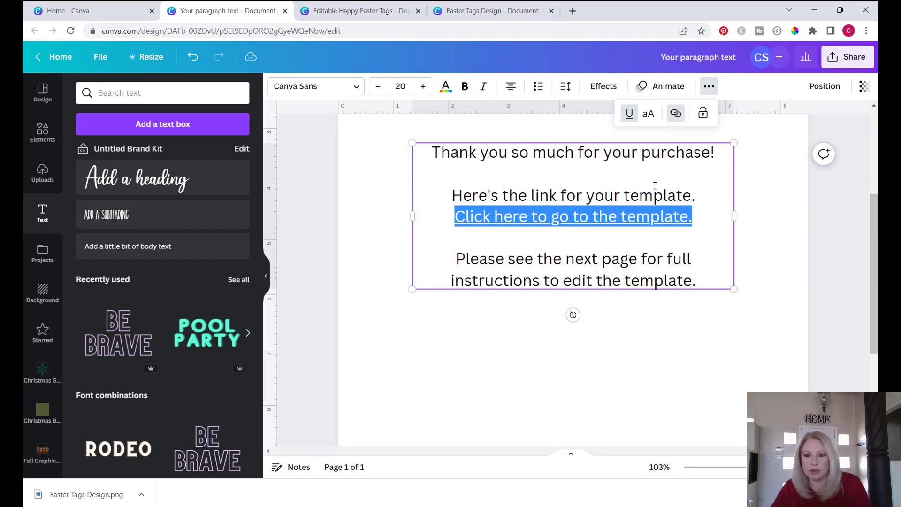
left_click(778, 238)
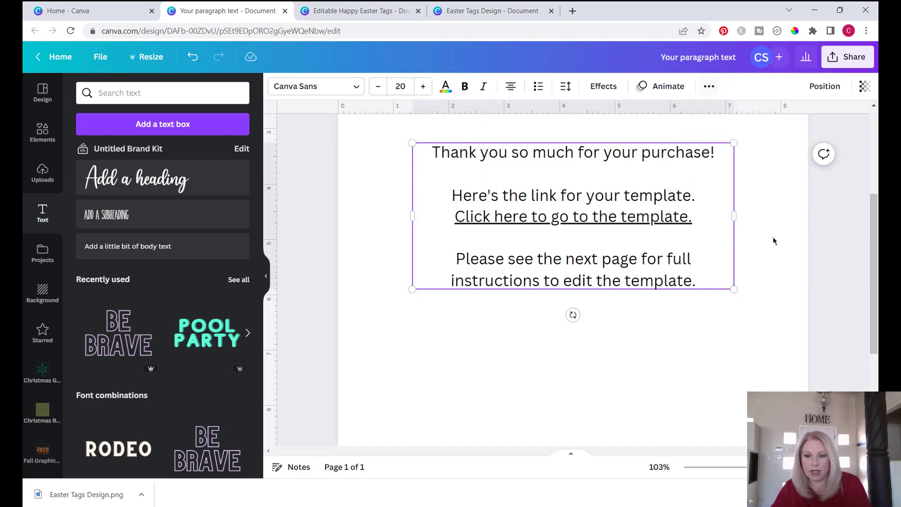
Color the linked "Click here to go to the template." line hot pink from the brand palette.
left_click(699, 224)
left_click_drag(695, 220, 455, 217)
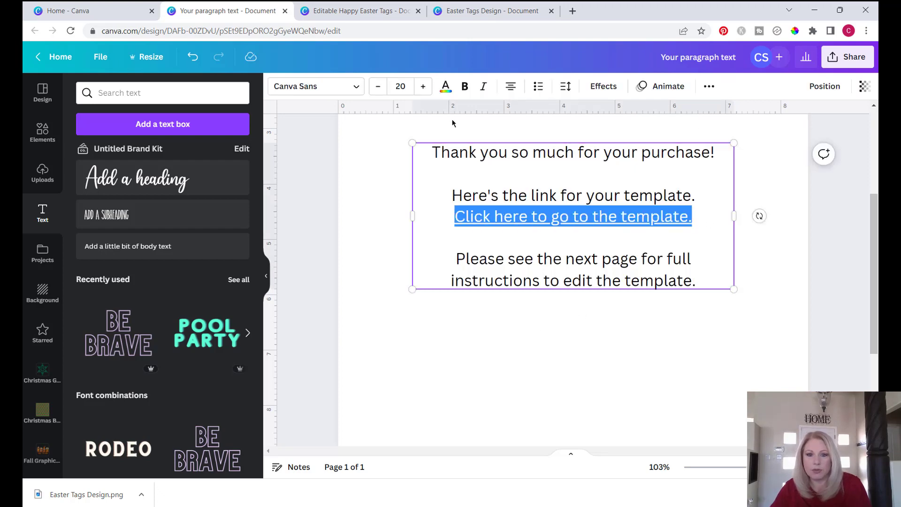
left_click(445, 86)
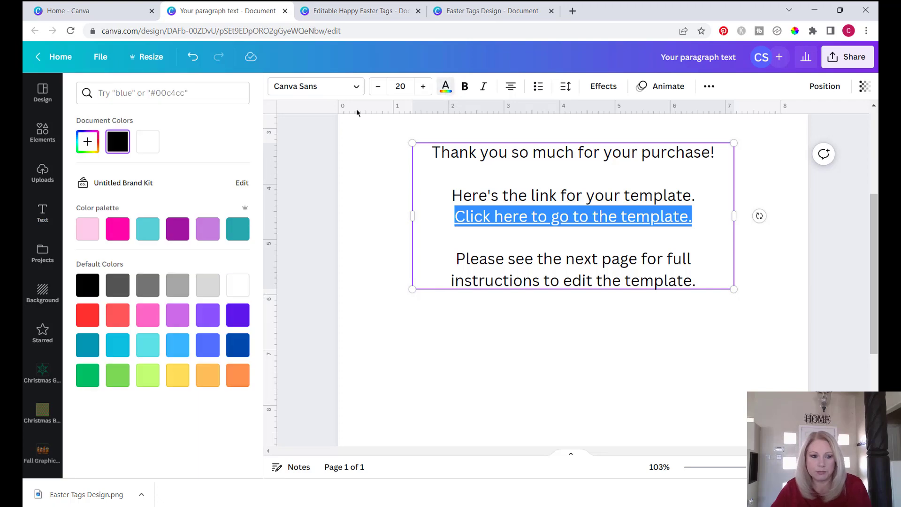
left_click(118, 229)
left_click(552, 295)
Add a blank second page to the document and return to the first page.
scroll(551, 295, "down", 1)
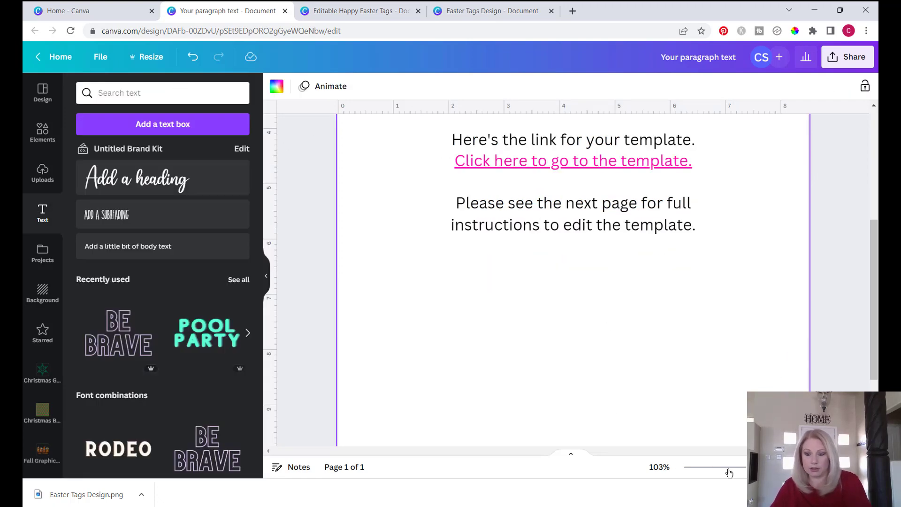
scroll(759, 339, "down", 3)
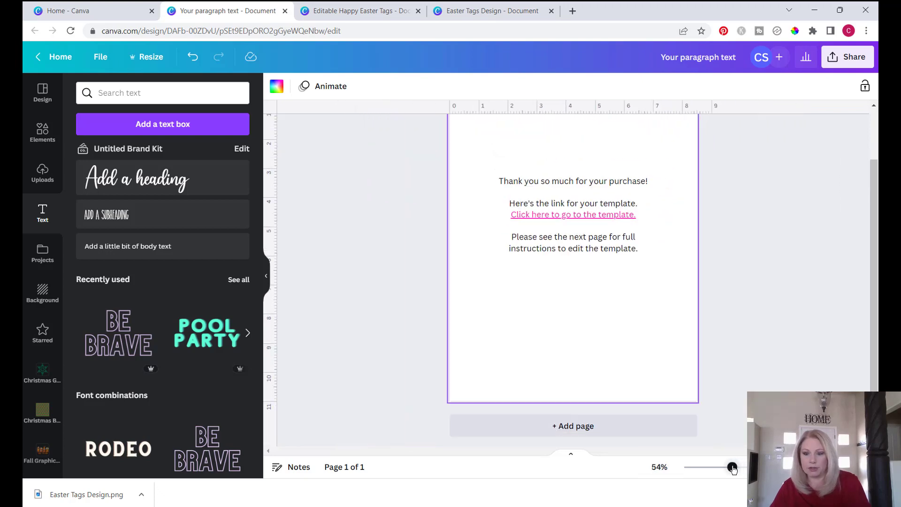
scroll(769, 308, "up", 1)
scroll(770, 307, "down", 1)
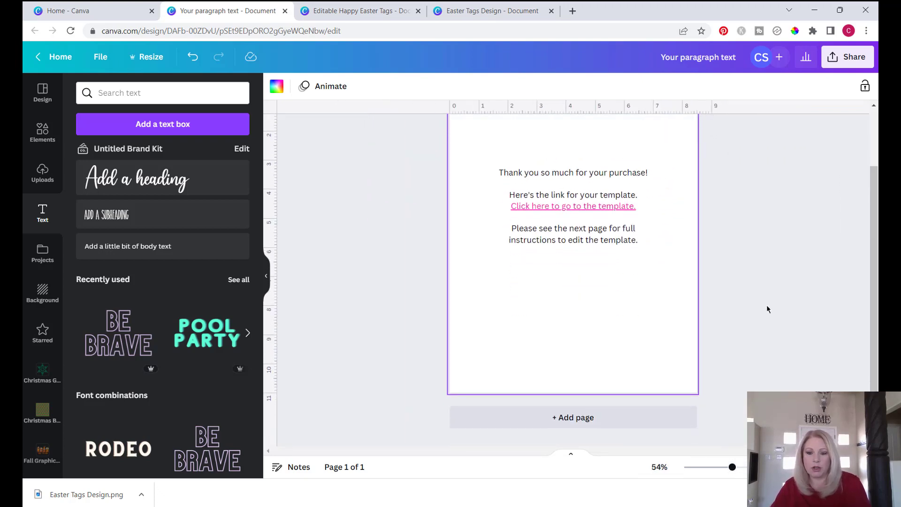
left_click(565, 418)
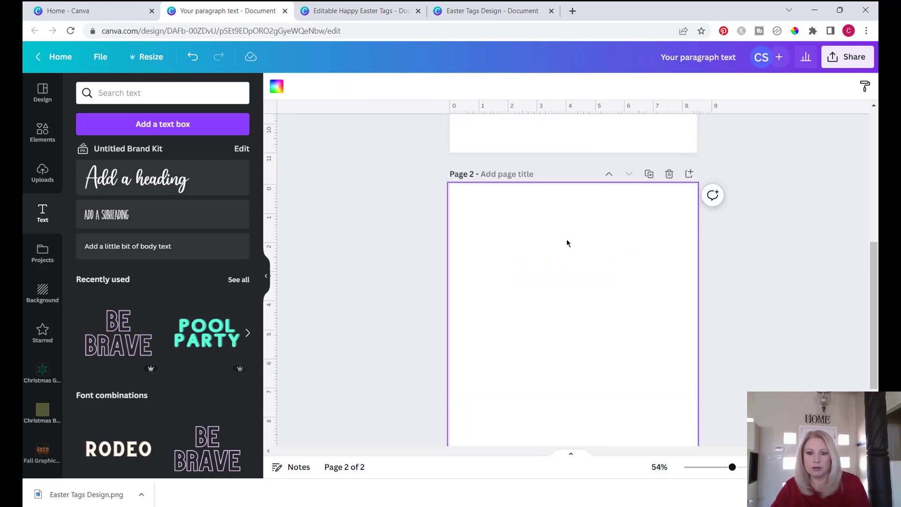
scroll(566, 243, "up", 5)
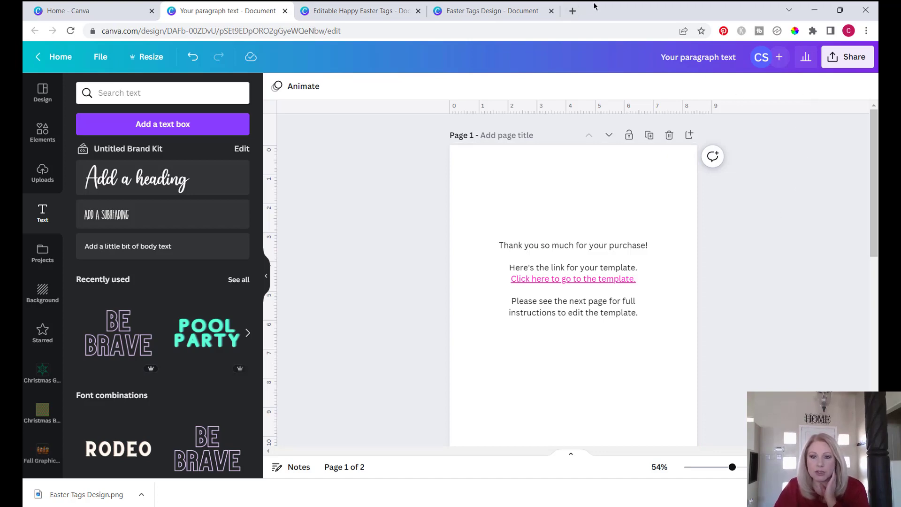
Test the copied template link in a new browser tab, and close that tab to return to the message document.
left_click(573, 12)
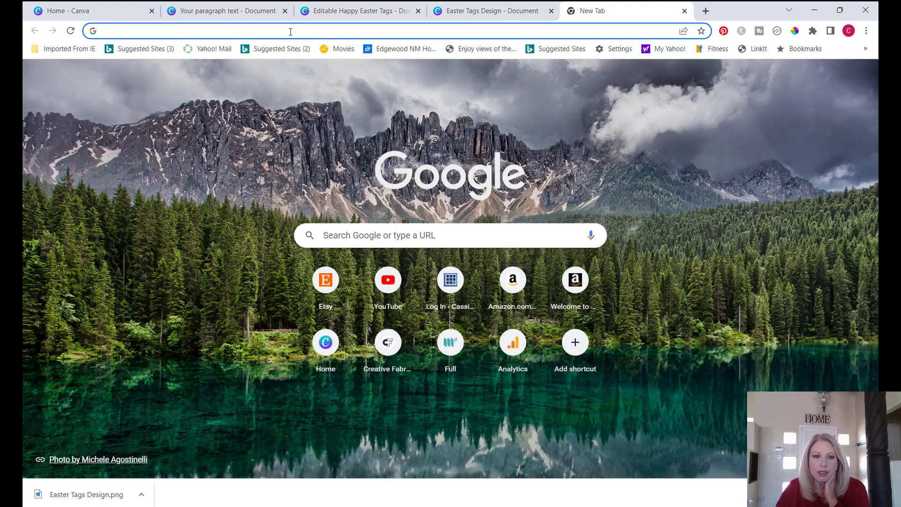
right_click(291, 32)
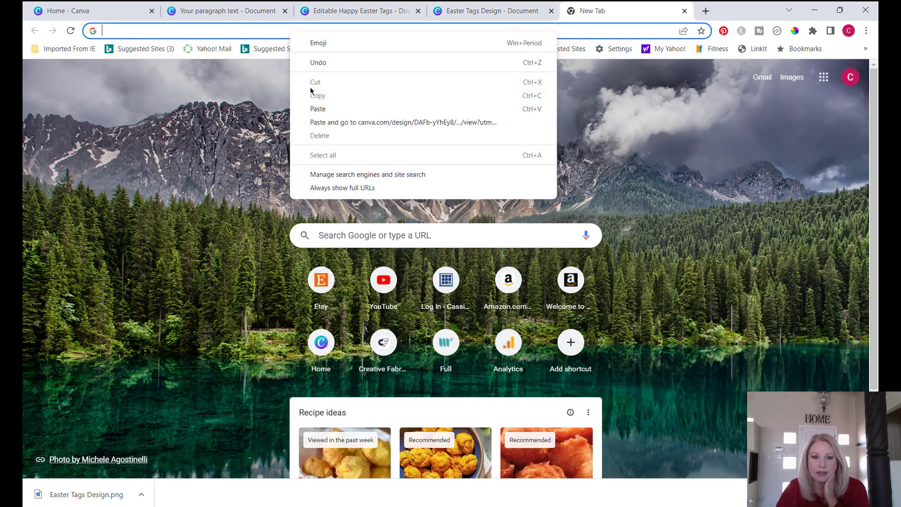
left_click(348, 124)
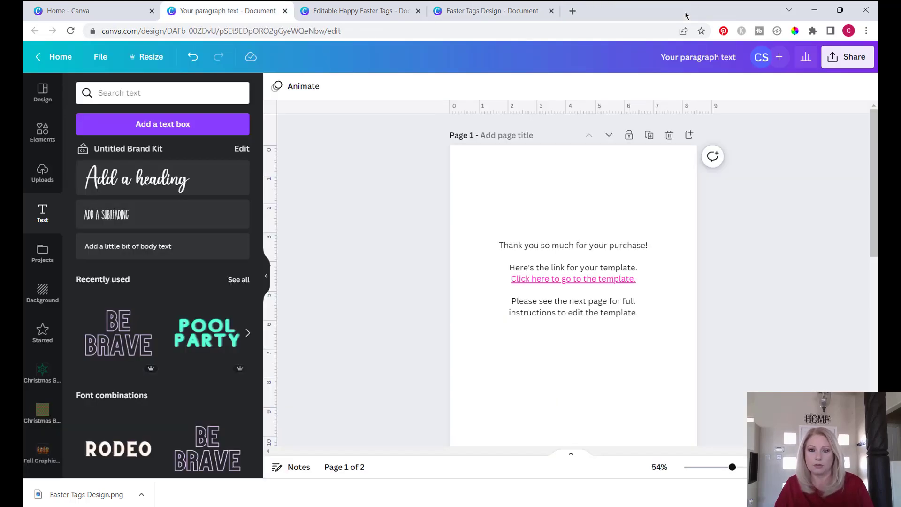
left_click(684, 11)
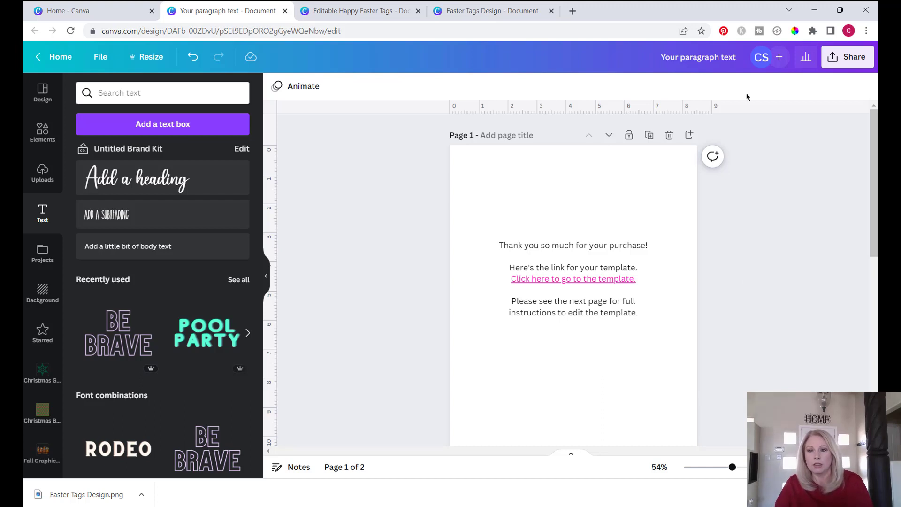
Rename the design as Editable Easter Tag PDF and open its sharing options.
left_click(657, 57)
type("Editable")
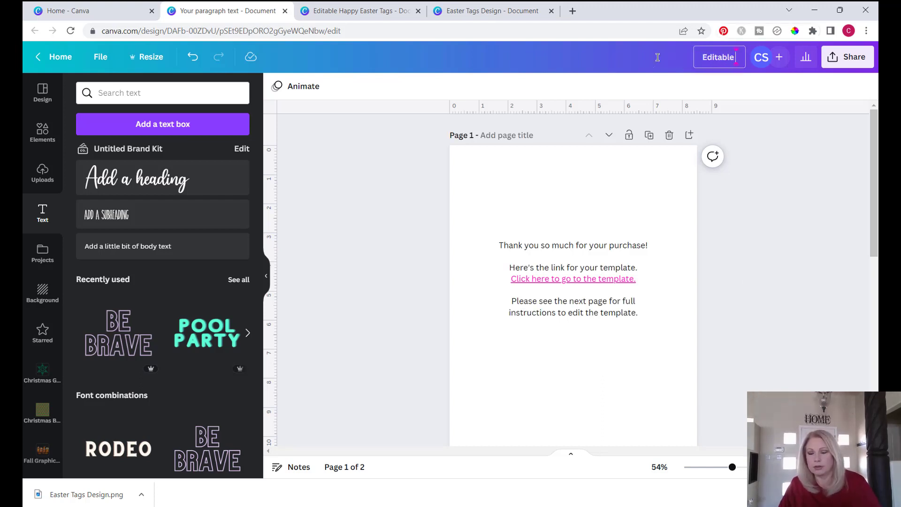
type(" Easter T")
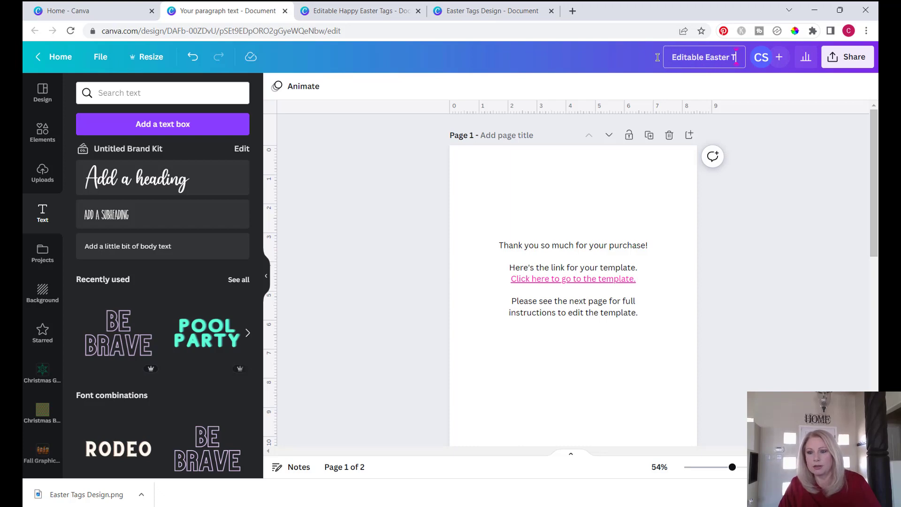
type("ag PDF")
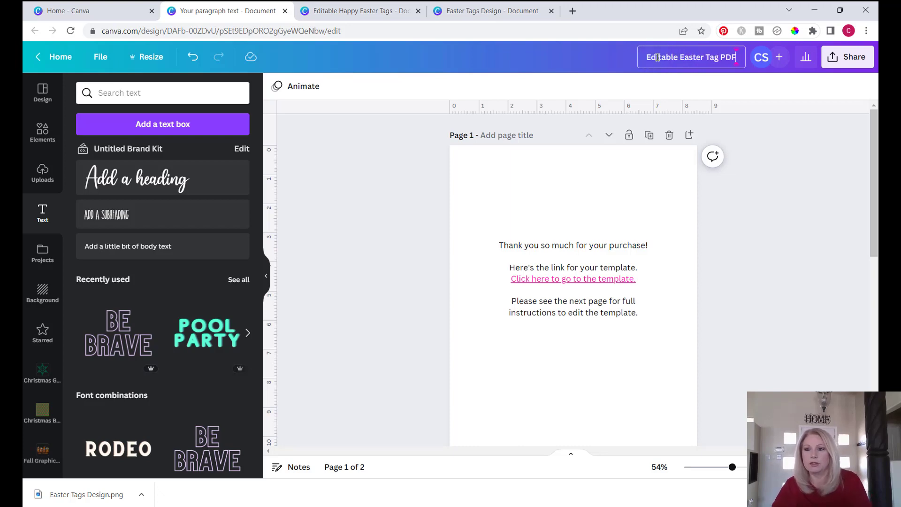
left_click(847, 59)
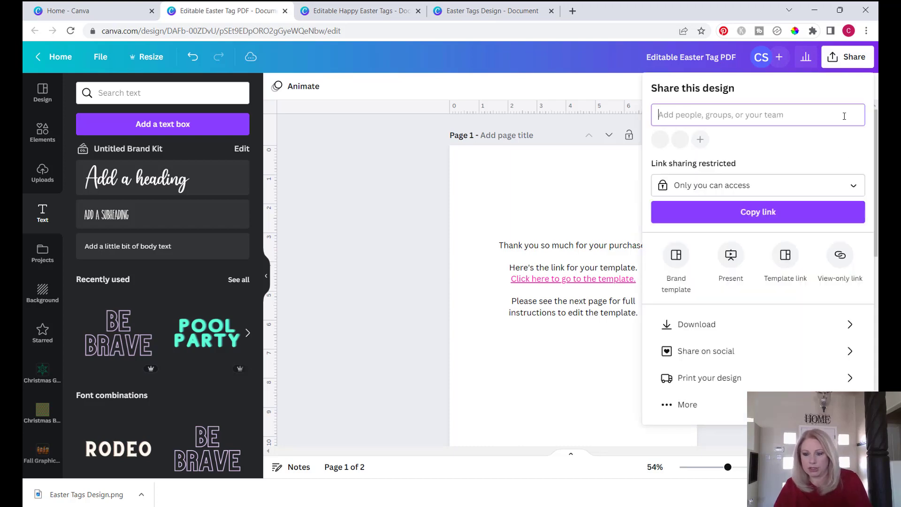
Set the design's download format to PDF Standard and include all pages (1–2).
left_click(847, 325)
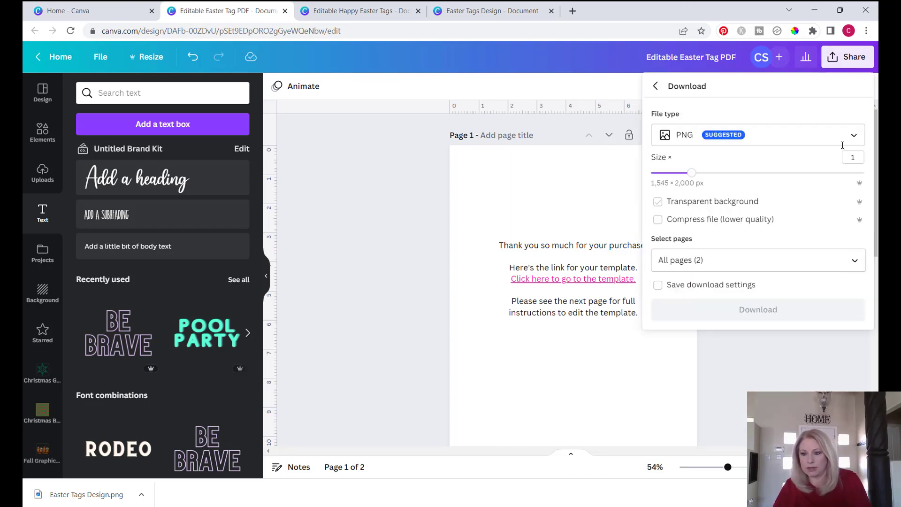
left_click(849, 133)
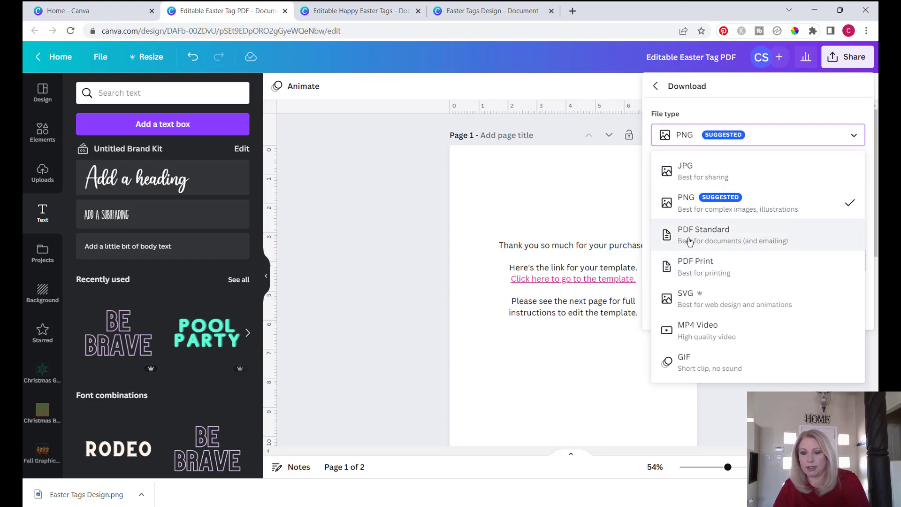
key("Escape")
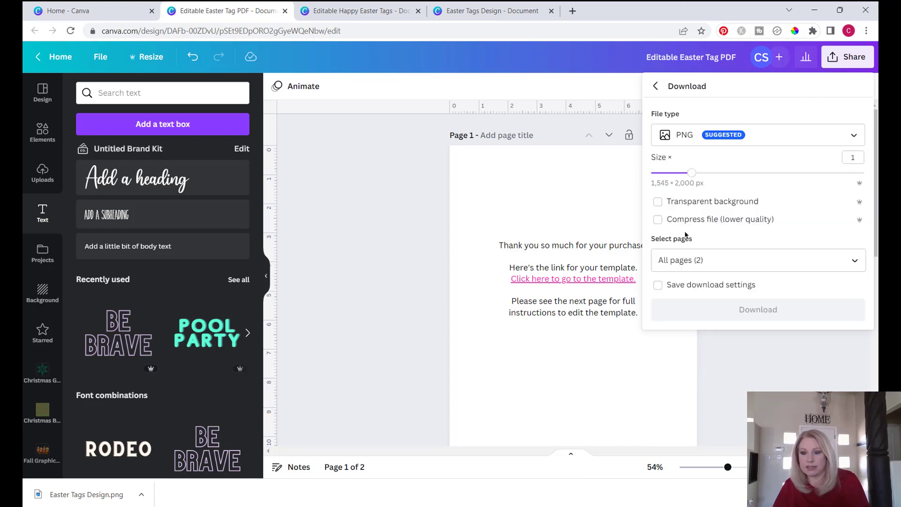
left_click(852, 137)
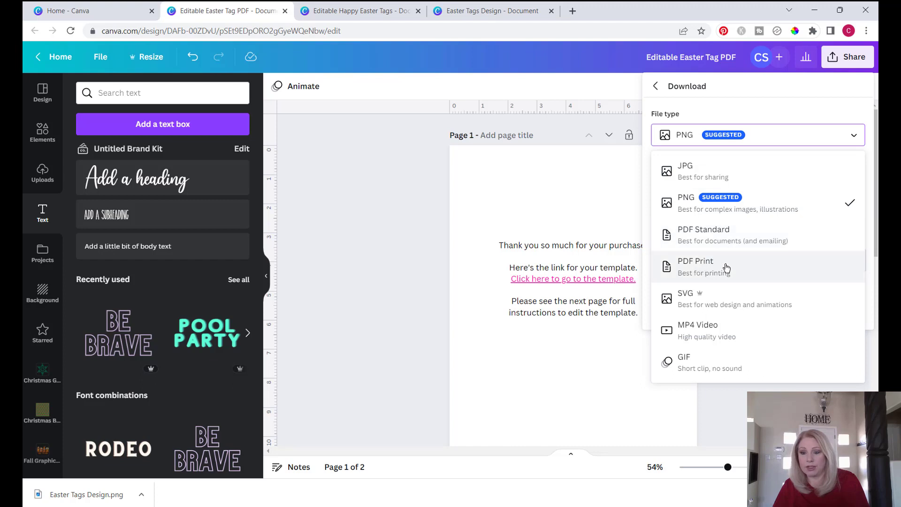
left_click(700, 236)
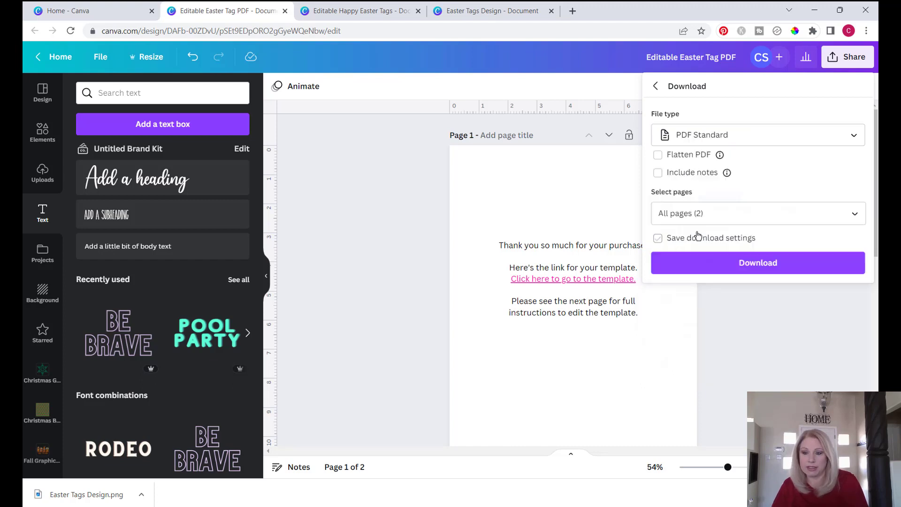
left_click(831, 213)
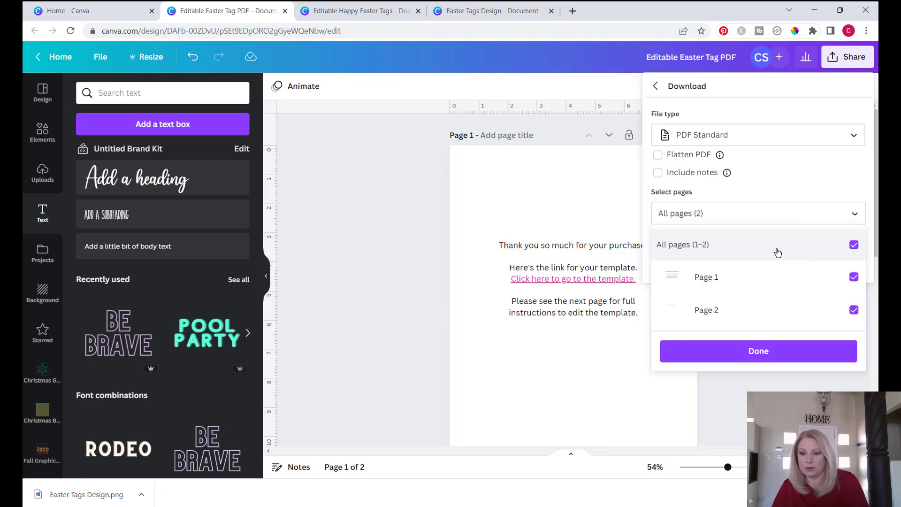
left_click(777, 352)
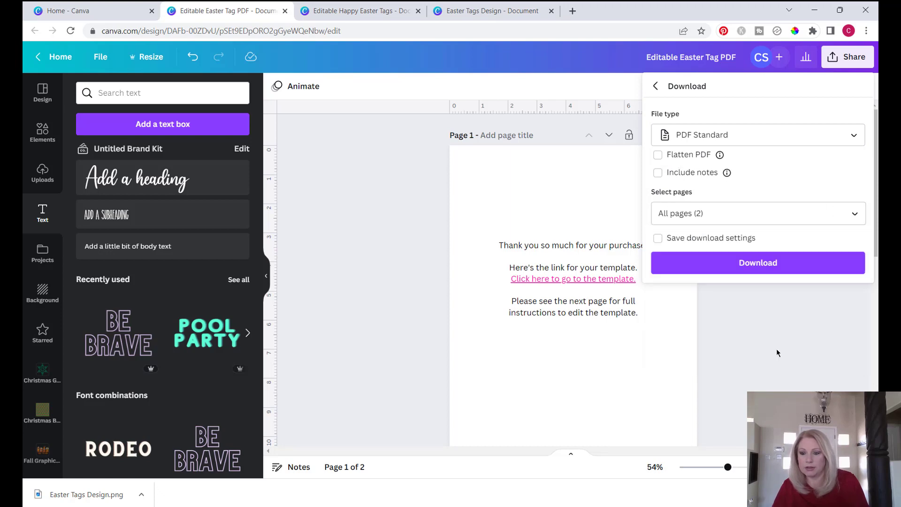
Download the two-page PDF and open the downloaded file to check its pages.
left_click(745, 266)
left_click(111, 494)
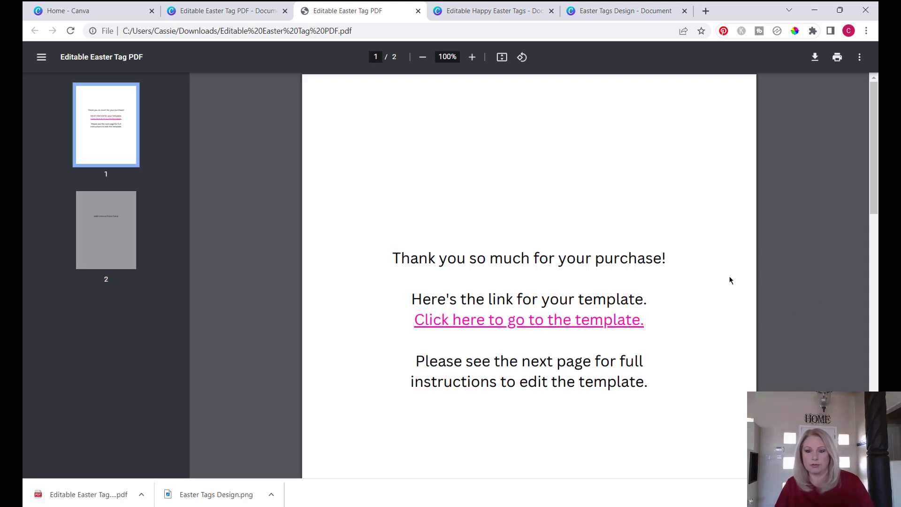
scroll(730, 280, "down", 1)
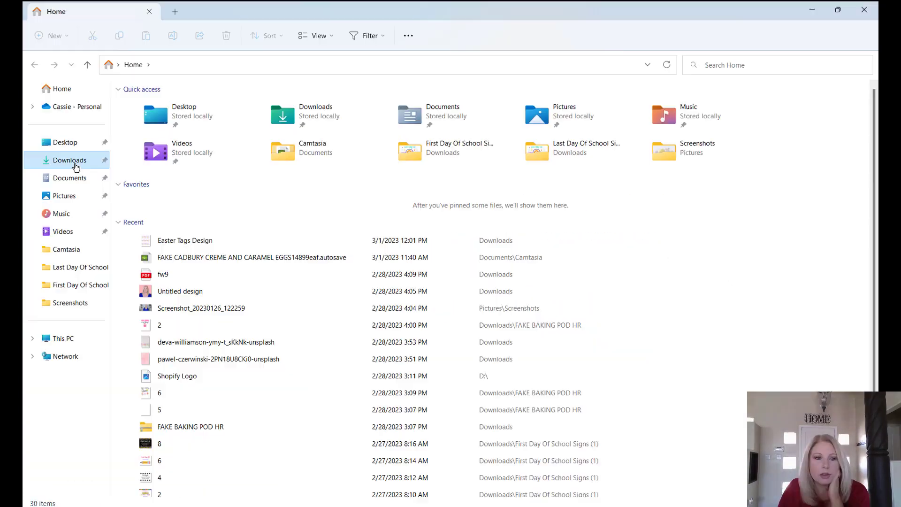
In File Explorer, open Editable Easter Tag PDF (1) from the Downloads folder, test its template link, and close both windows.
left_click(75, 164)
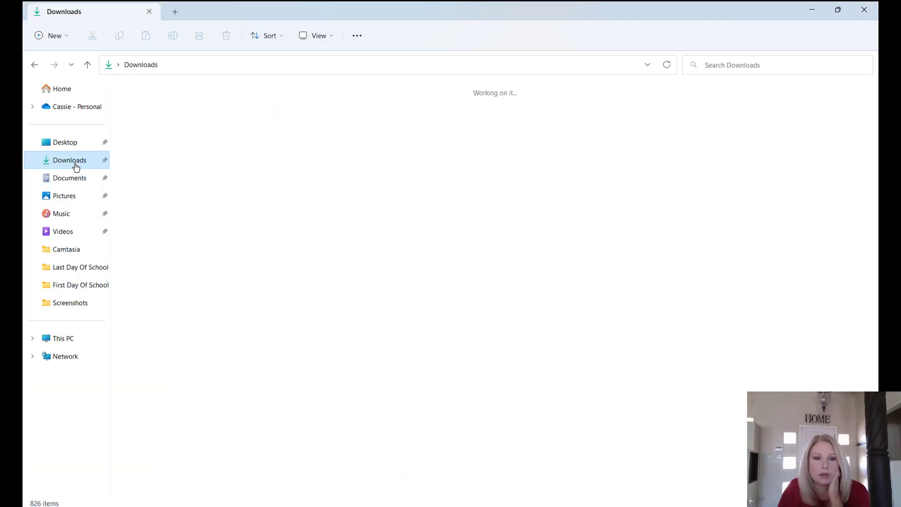
double_click(165, 187)
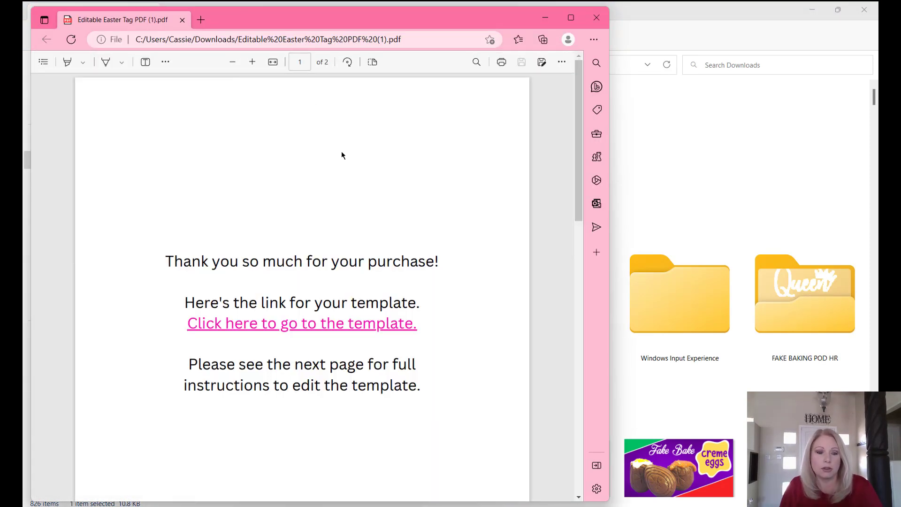
left_click(346, 331)
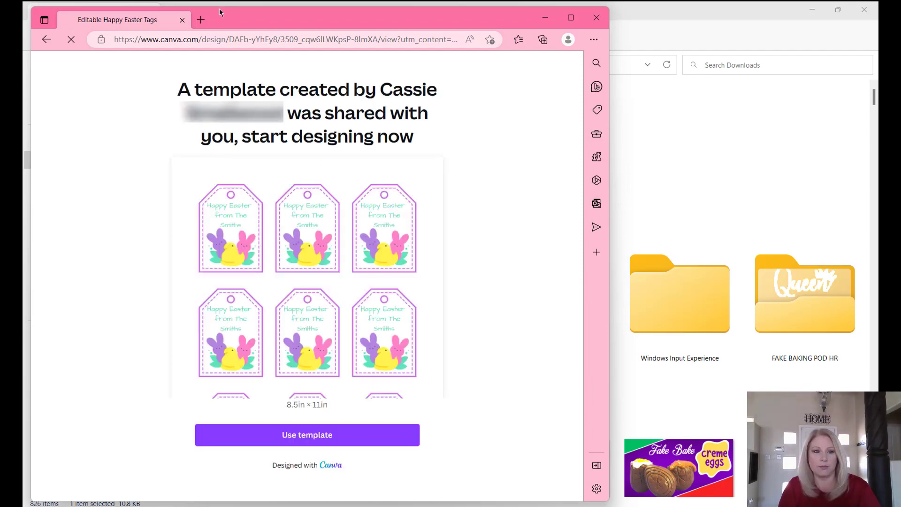
left_click(182, 20)
left_click(864, 9)
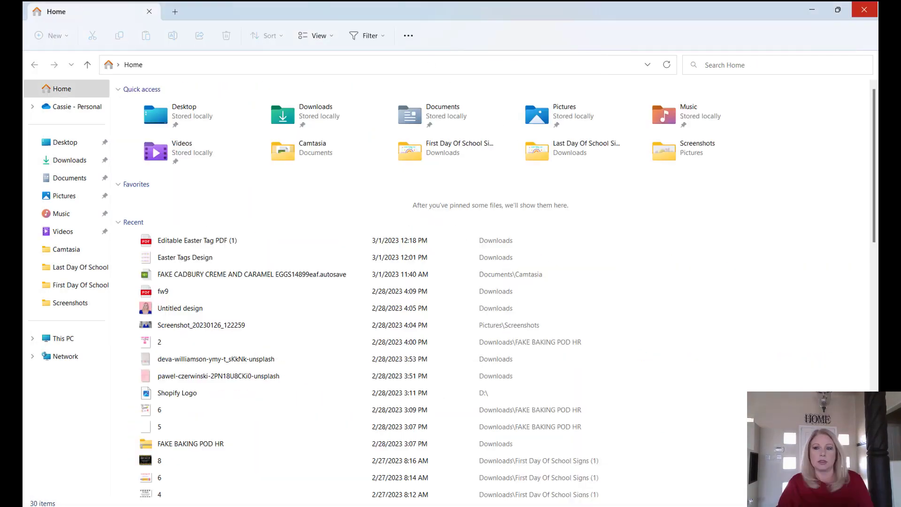